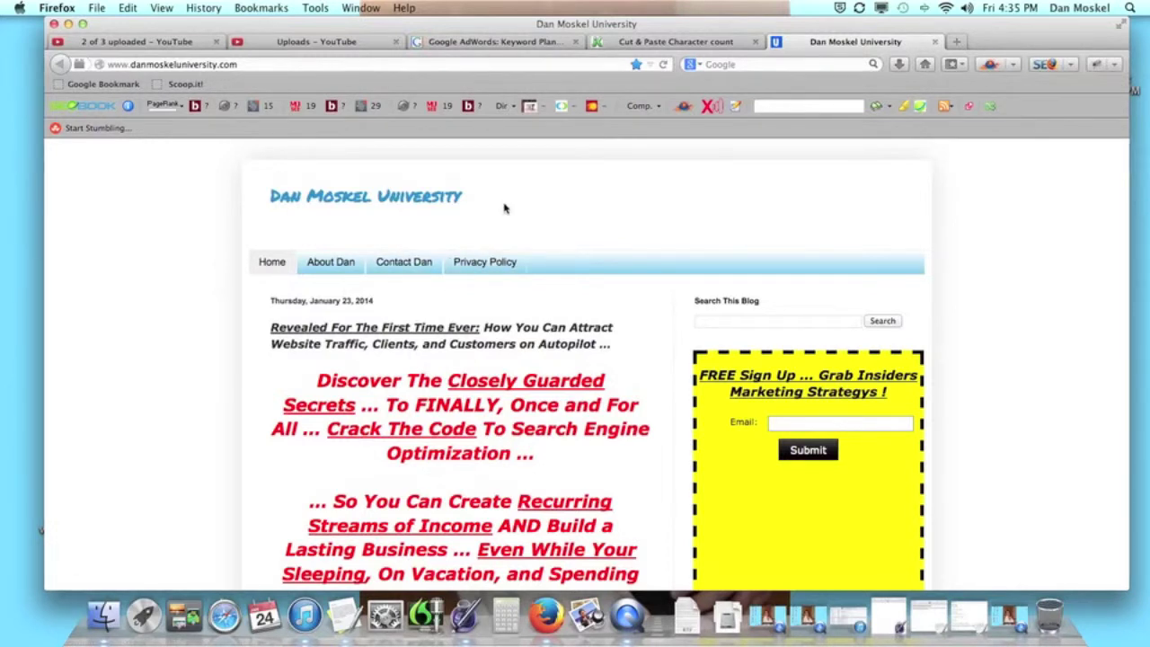
Browse the Uploads list in Video Manager, then minimize Firefox to reveal the desktop.
{"action": "left_click", "coordinate": [180, 42]}
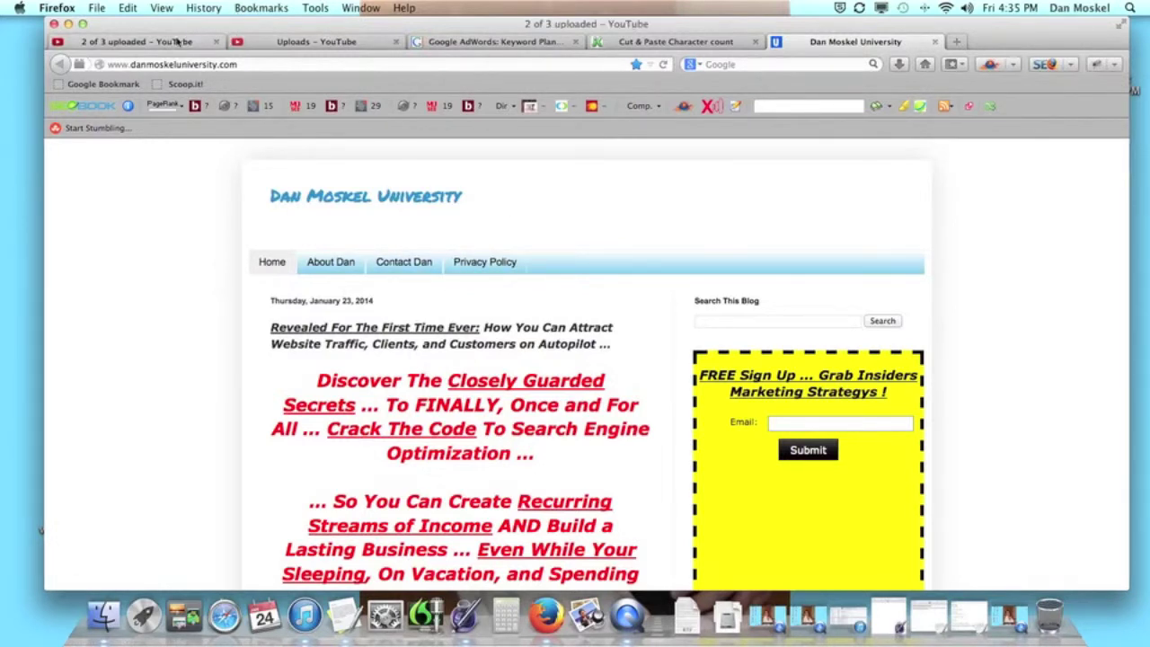
{"action": "left_click", "coordinate": [338, 41]}
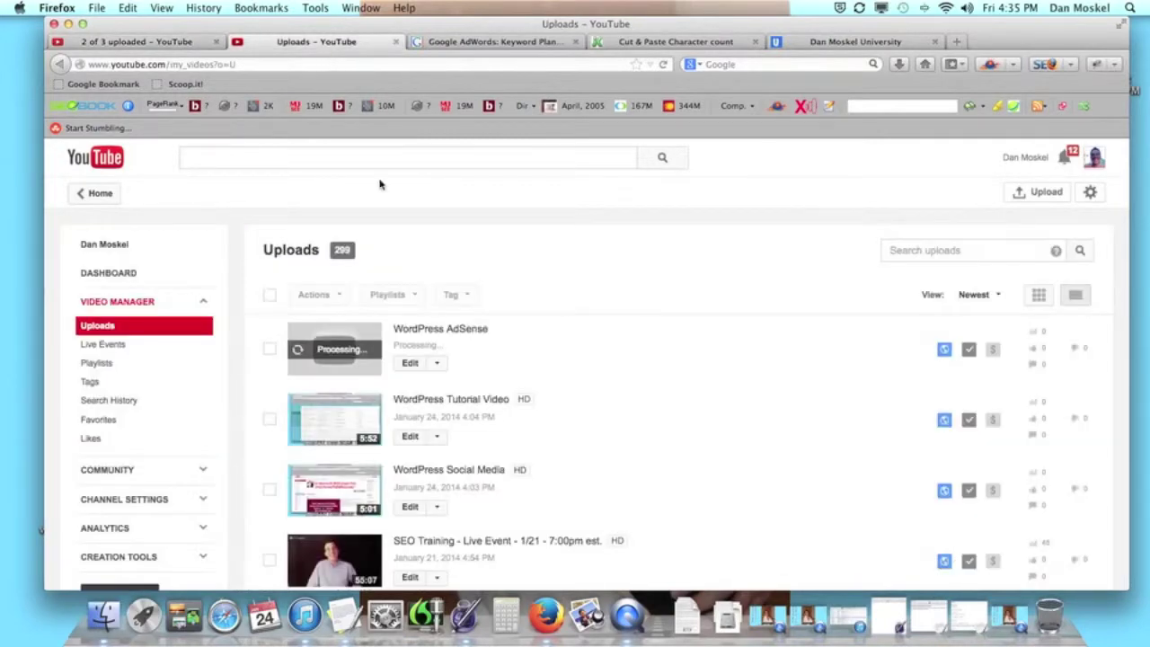
{"action": "scroll", "coordinate": [488, 552], "scroll_direction": "down", "scroll_amount": 2}
{"action": "scroll", "coordinate": [488, 553], "scroll_direction": "down", "scroll_amount": 5}
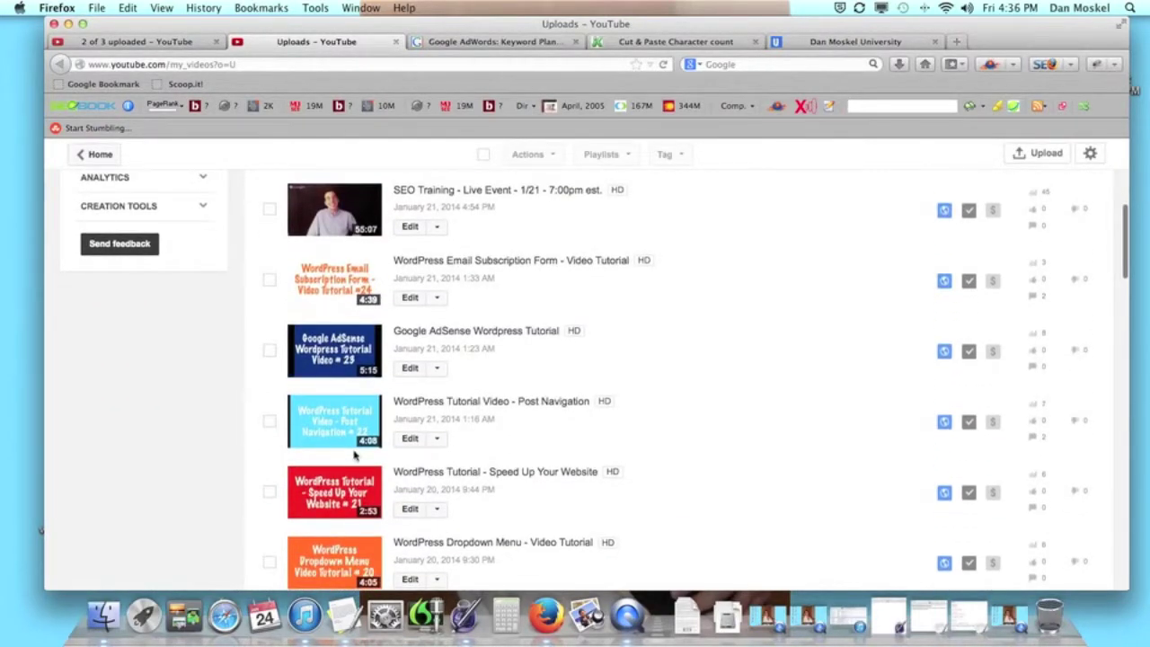
{"action": "scroll", "coordinate": [354, 455], "scroll_direction": "up", "scroll_amount": 2}
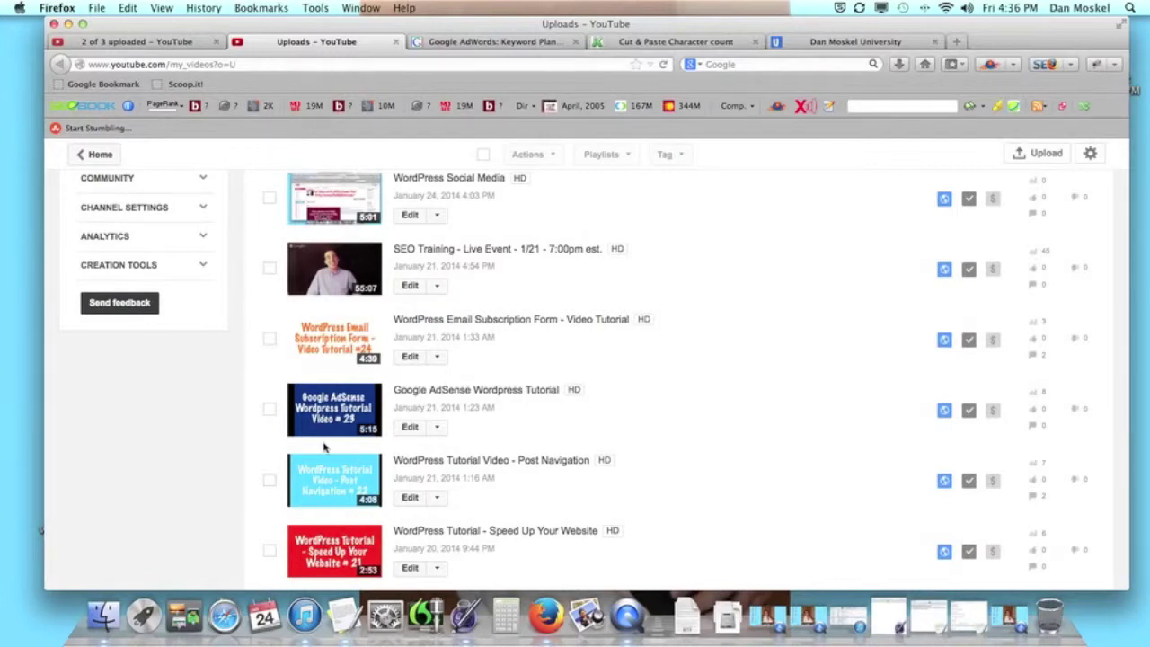
{"action": "scroll", "coordinate": [327, 447], "scroll_direction": "up", "scroll_amount": 5}
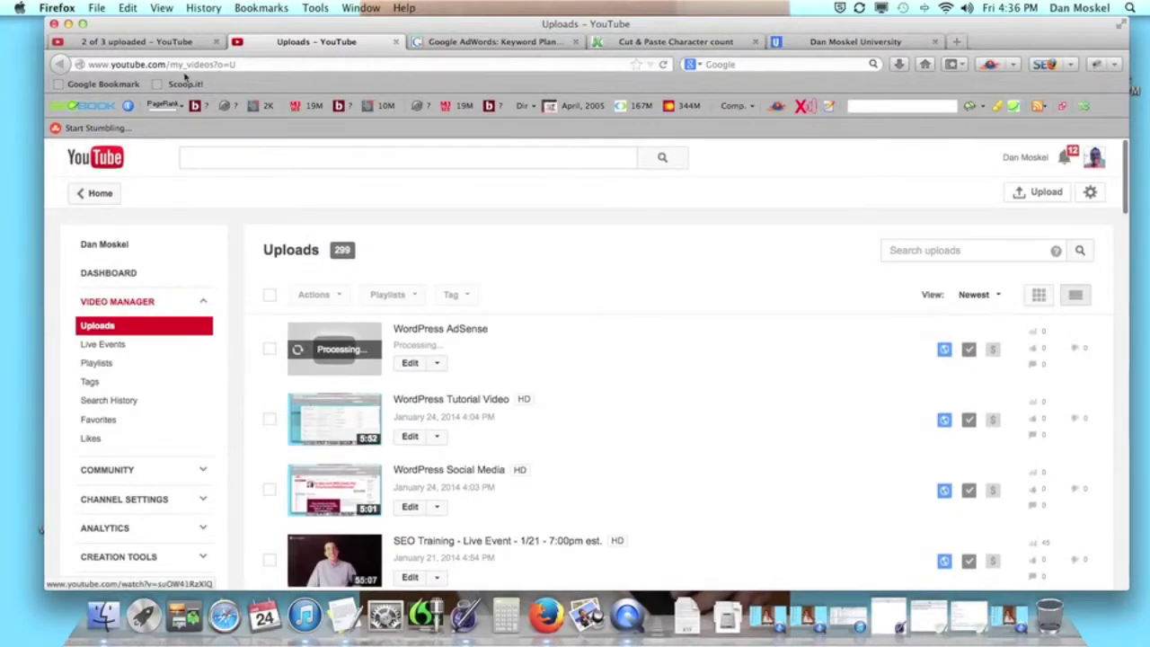
{"action": "left_click", "coordinate": [69, 24]}
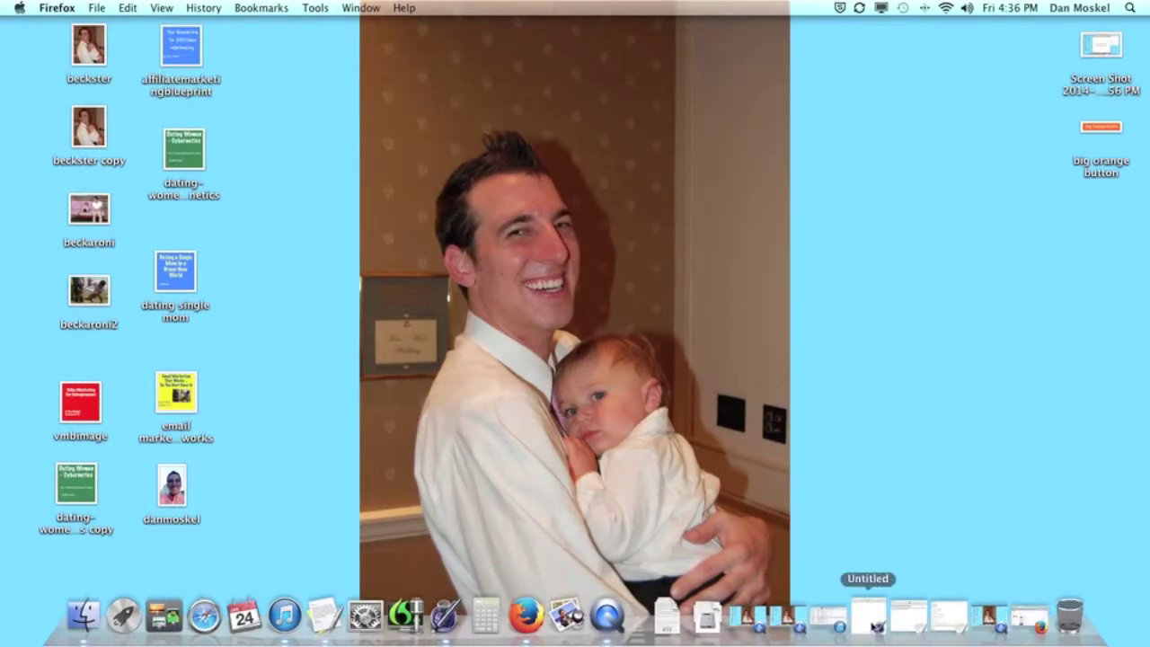
Restore the Untitled Pages document and insert a rounded rectangle, enlarging it by its corners.
{"action": "left_click", "coordinate": [872, 624]}
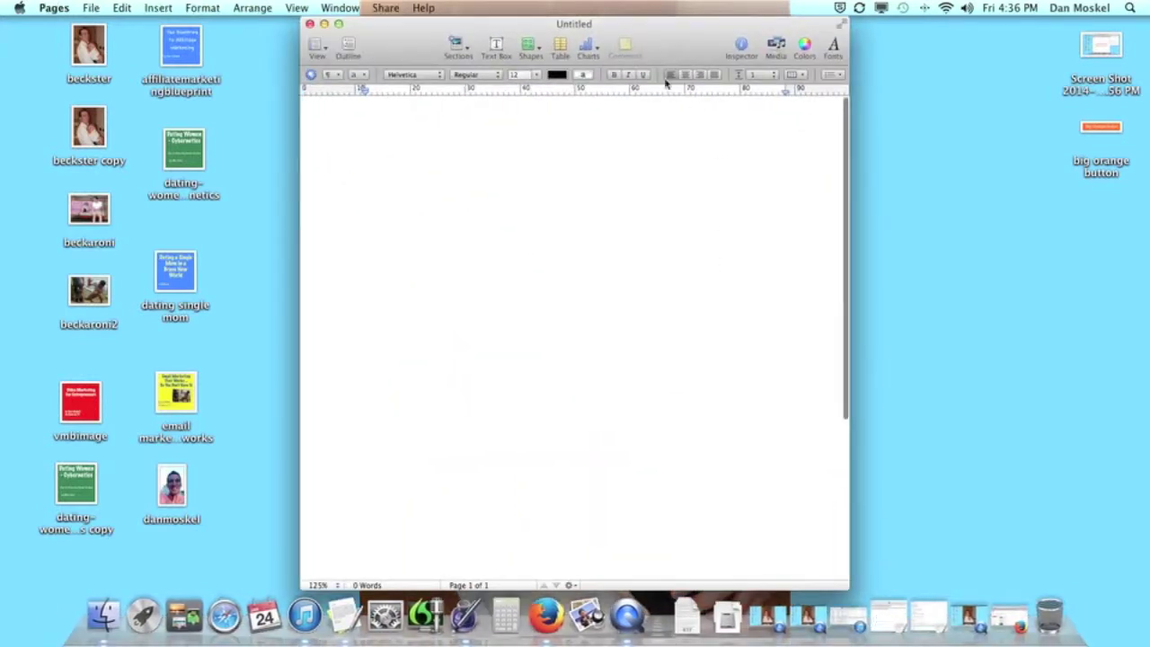
{"action": "left_click", "coordinate": [529, 49]}
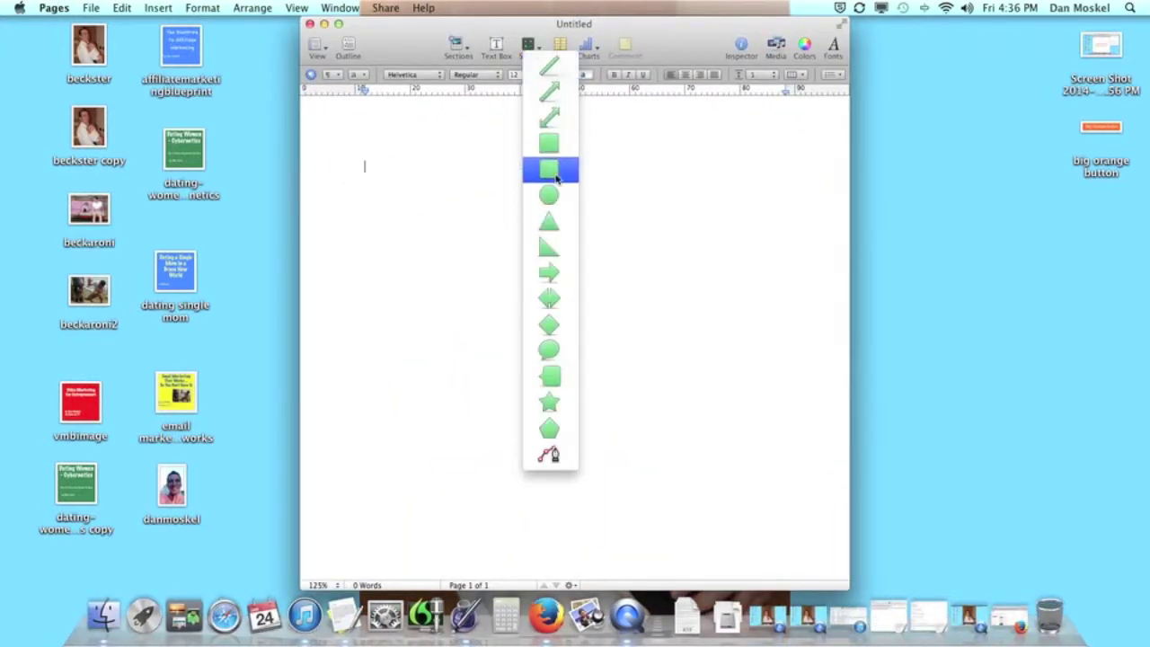
{"action": "left_click", "coordinate": [557, 177]}
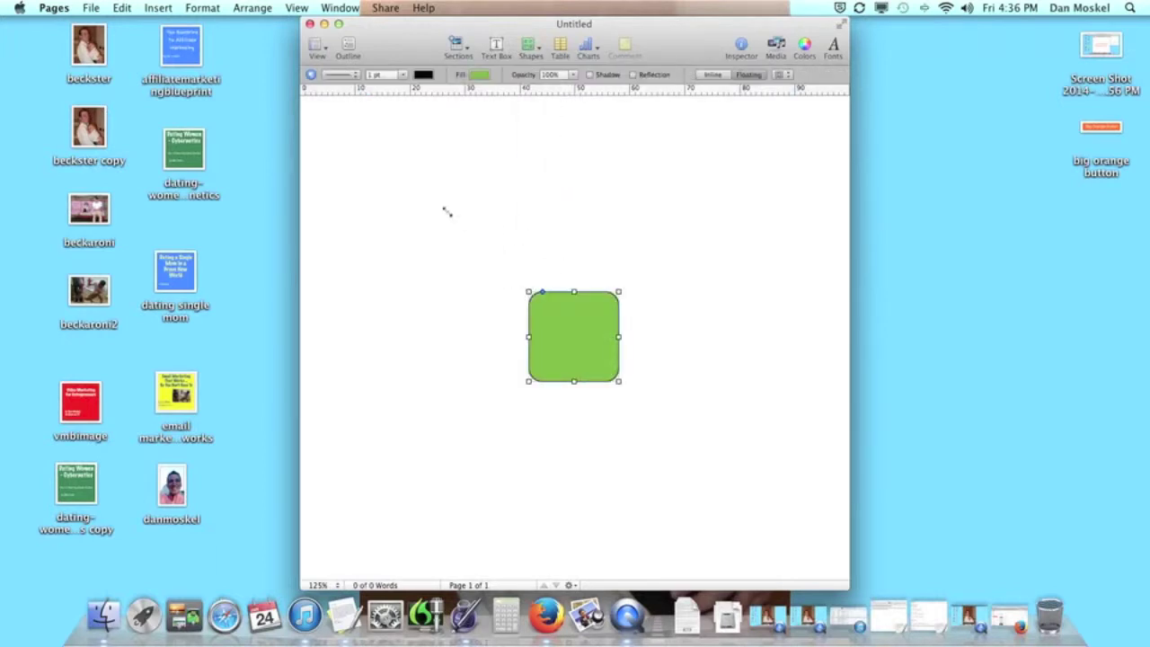
{"action": "left_click_drag", "start_coordinate": [529, 292], "coordinate": [437, 217]}
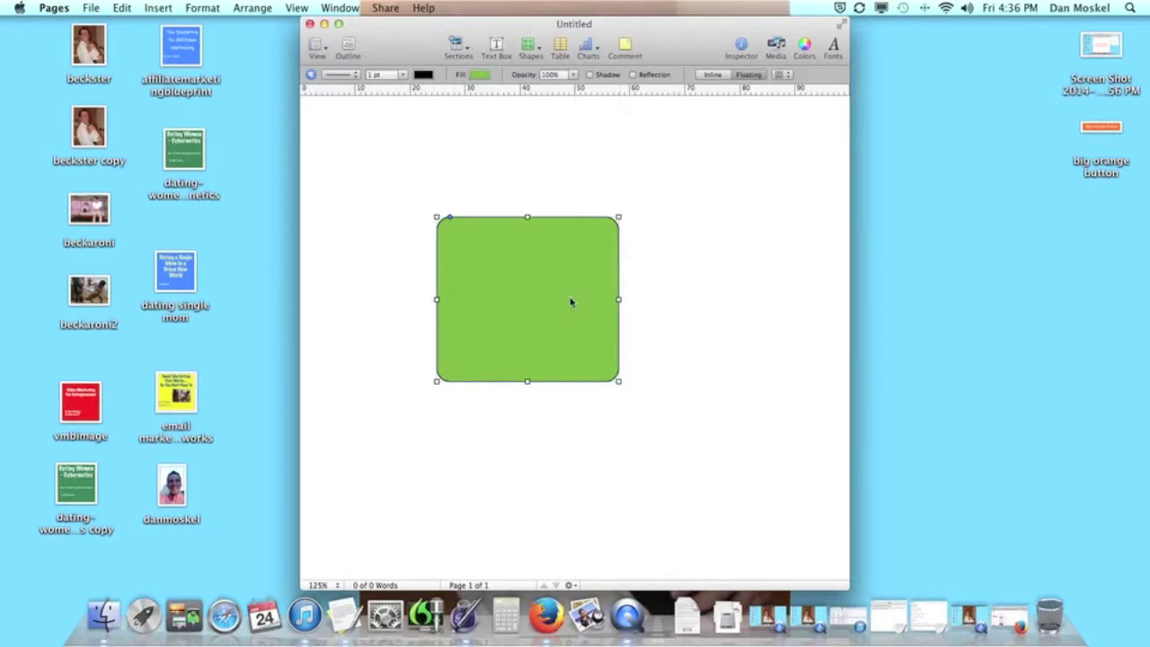
{"action": "left_click_drag", "start_coordinate": [618, 216], "coordinate": [708, 151]}
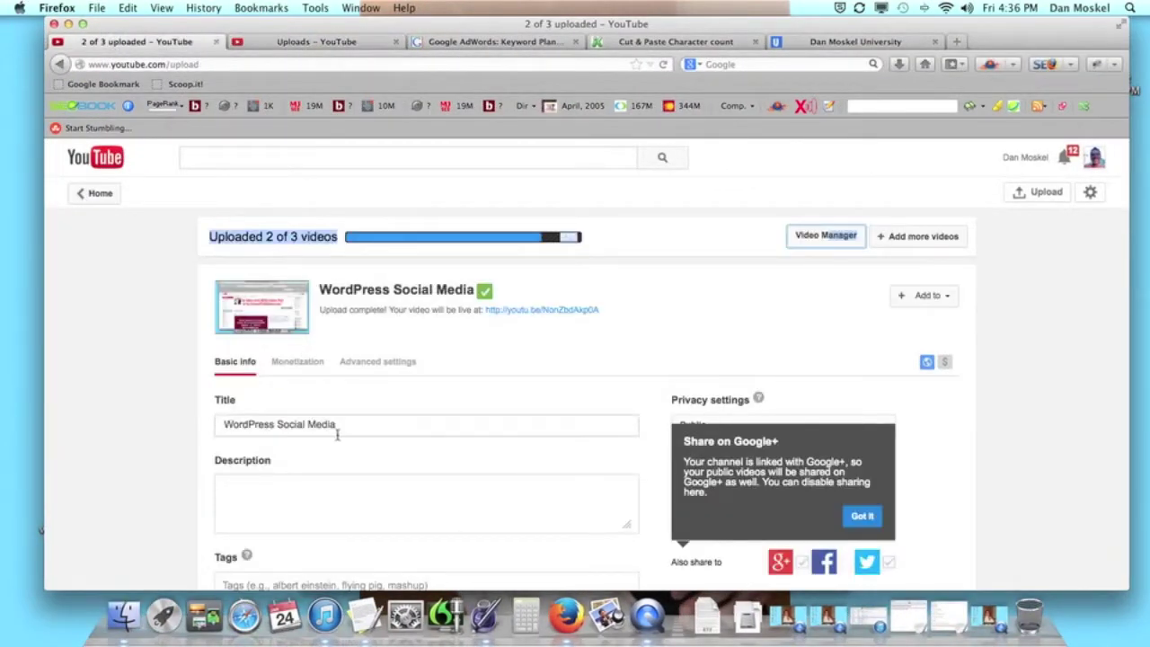
Review the Custom thumbnail option, then go to the Dan Moskel University blog's email field.
{"action": "scroll", "coordinate": [336, 437], "scroll_direction": "down", "scroll_amount": 3}
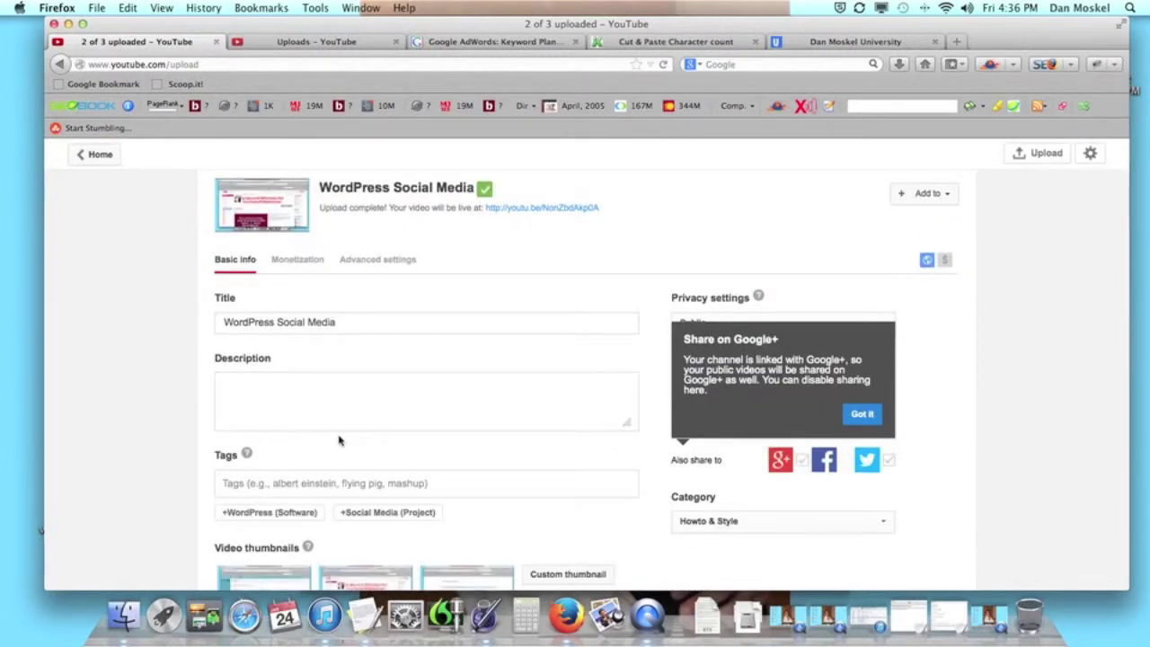
{"action": "scroll", "coordinate": [329, 412], "scroll_direction": "down", "scroll_amount": 3}
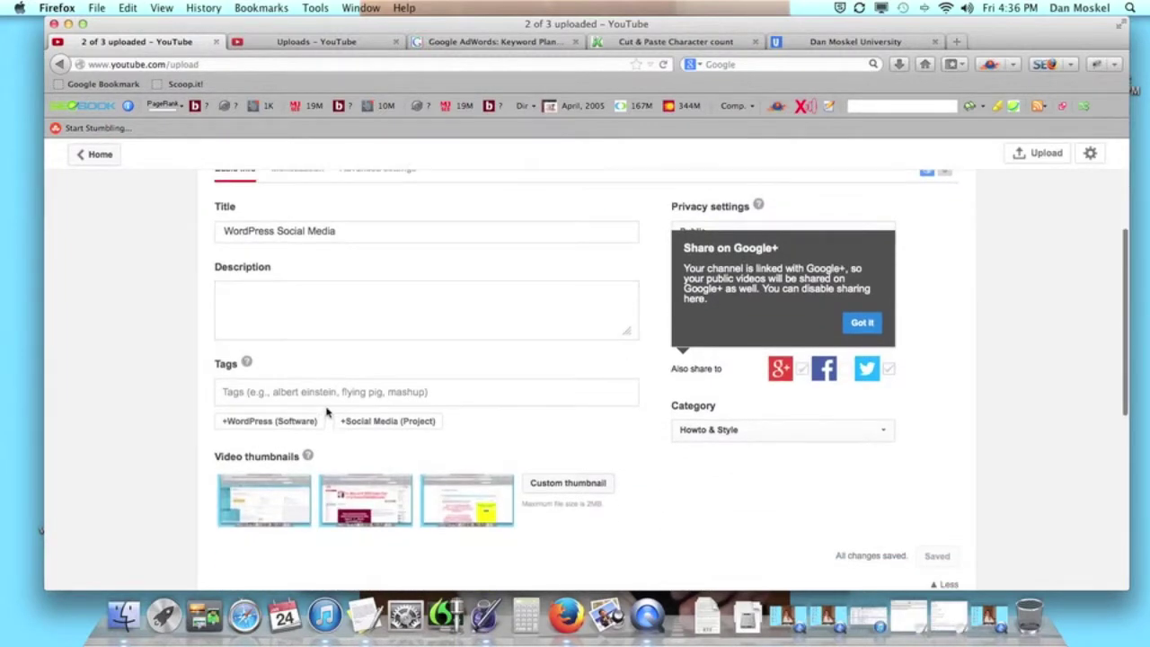
{"action": "scroll", "coordinate": [328, 412], "scroll_direction": "up", "scroll_amount": 5}
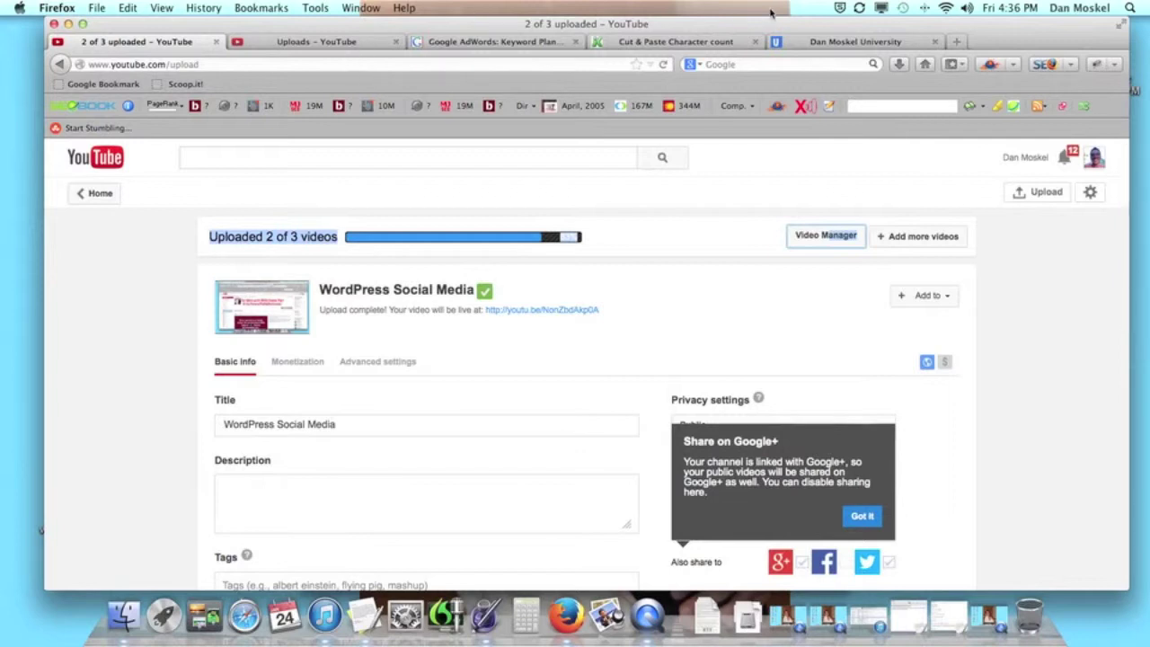
{"action": "left_click", "coordinate": [819, 43]}
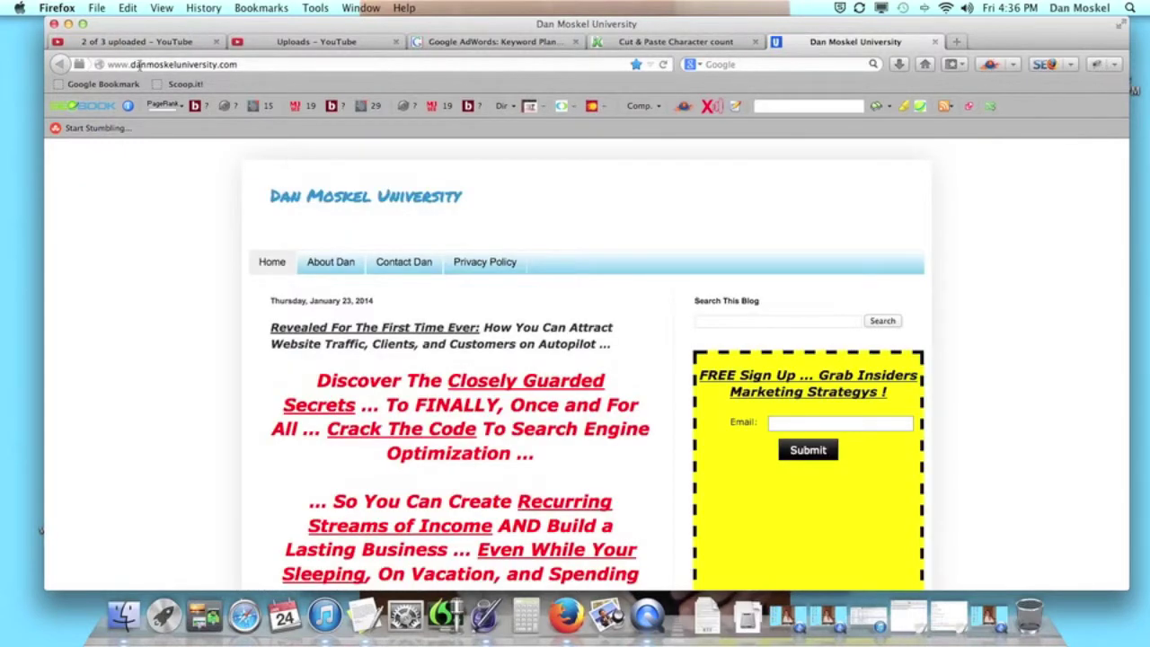
{"action": "left_click", "coordinate": [804, 423]}
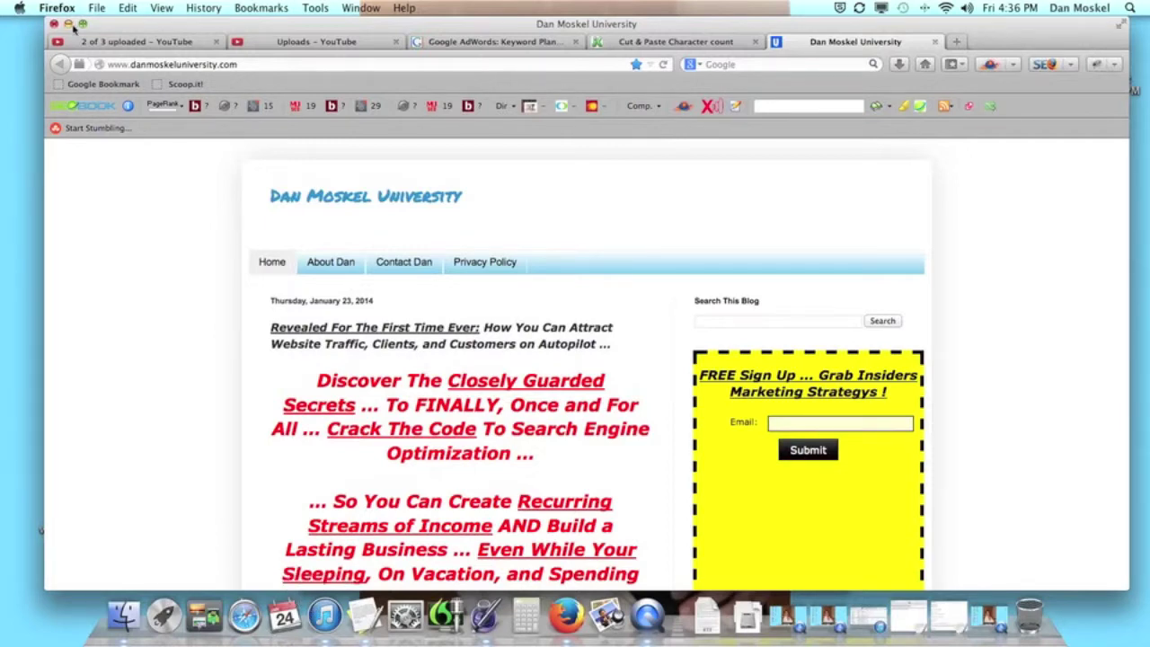
Back in Pages, fill the rectangle light blue, add a text box, and enlarge the shape.
{"action": "left_click", "coordinate": [69, 24]}
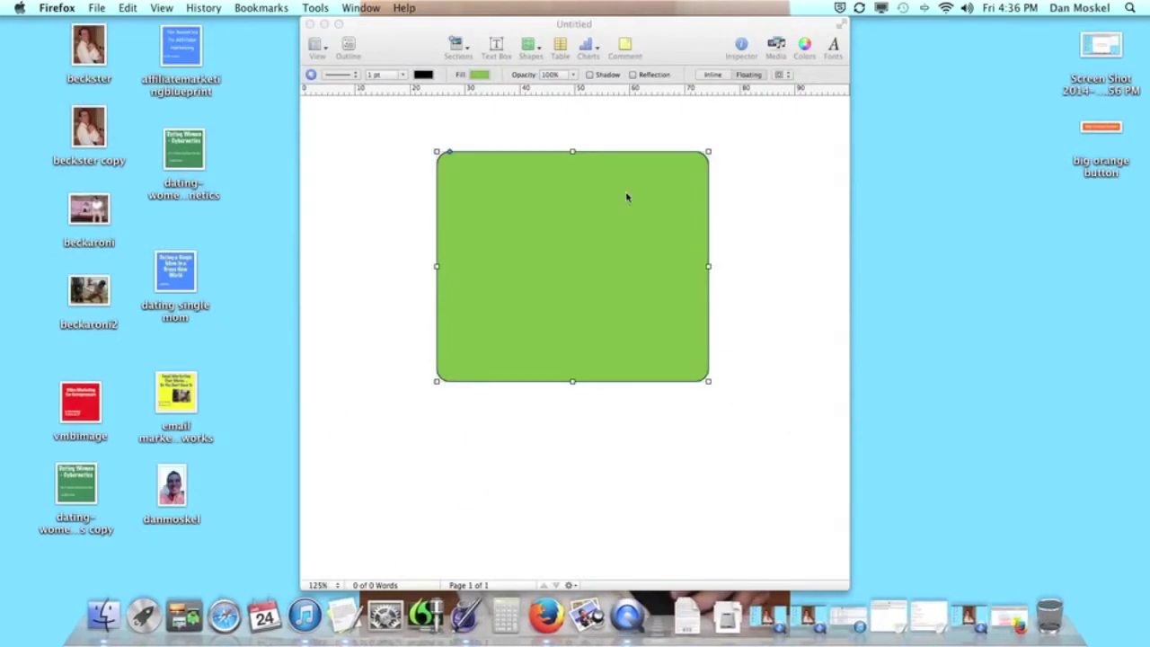
{"action": "left_click", "coordinate": [487, 79]}
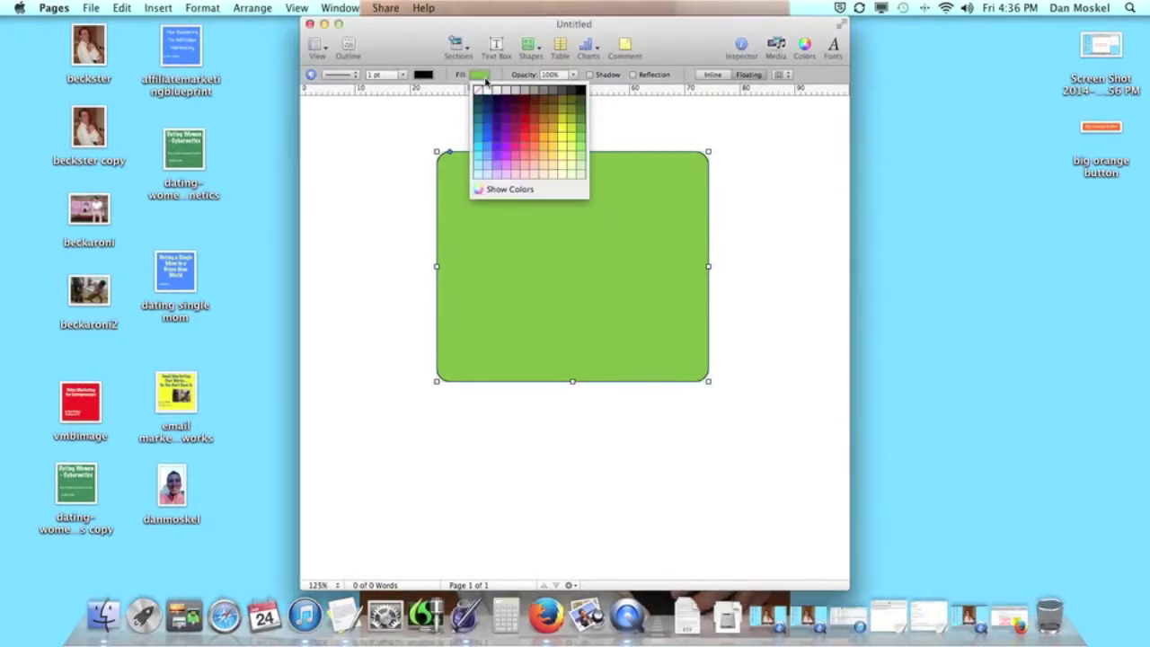
{"action": "left_click", "coordinate": [480, 148]}
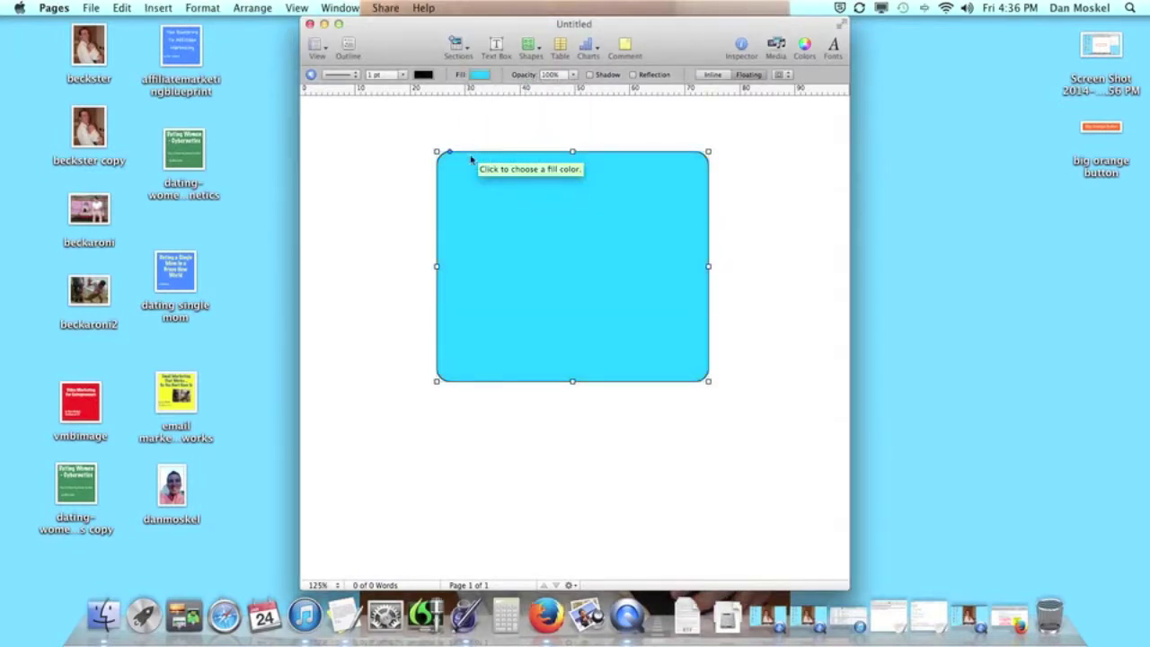
{"action": "left_click", "coordinate": [496, 48]}
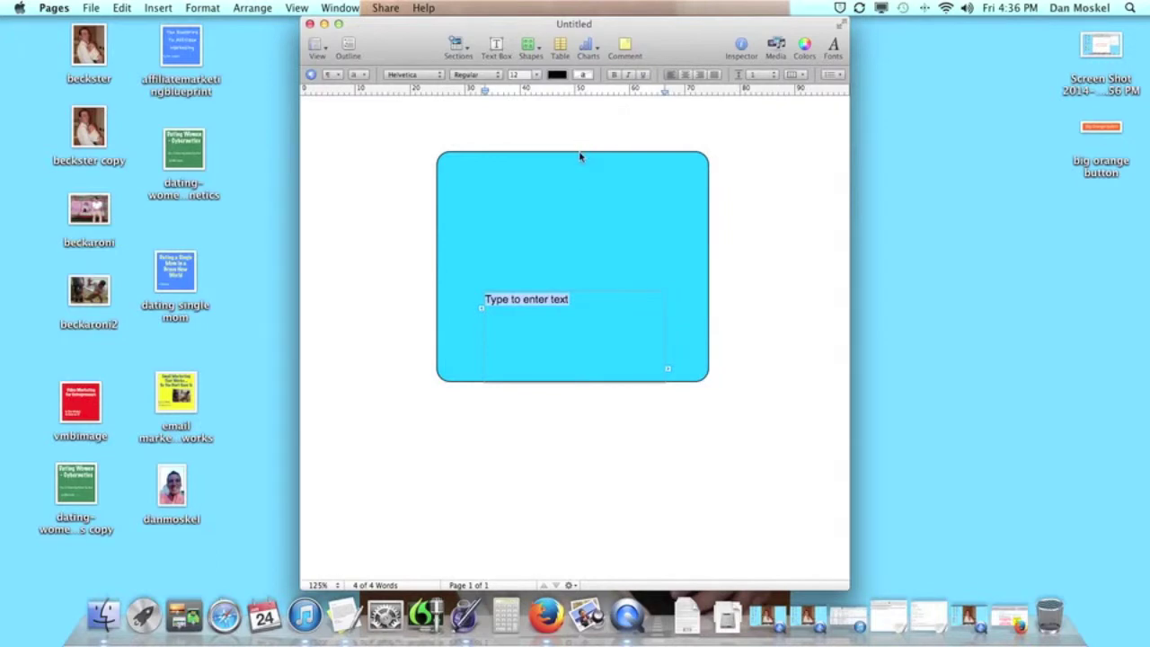
{"action": "left_click_drag", "start_coordinate": [580, 158], "coordinate": [563, 237]}
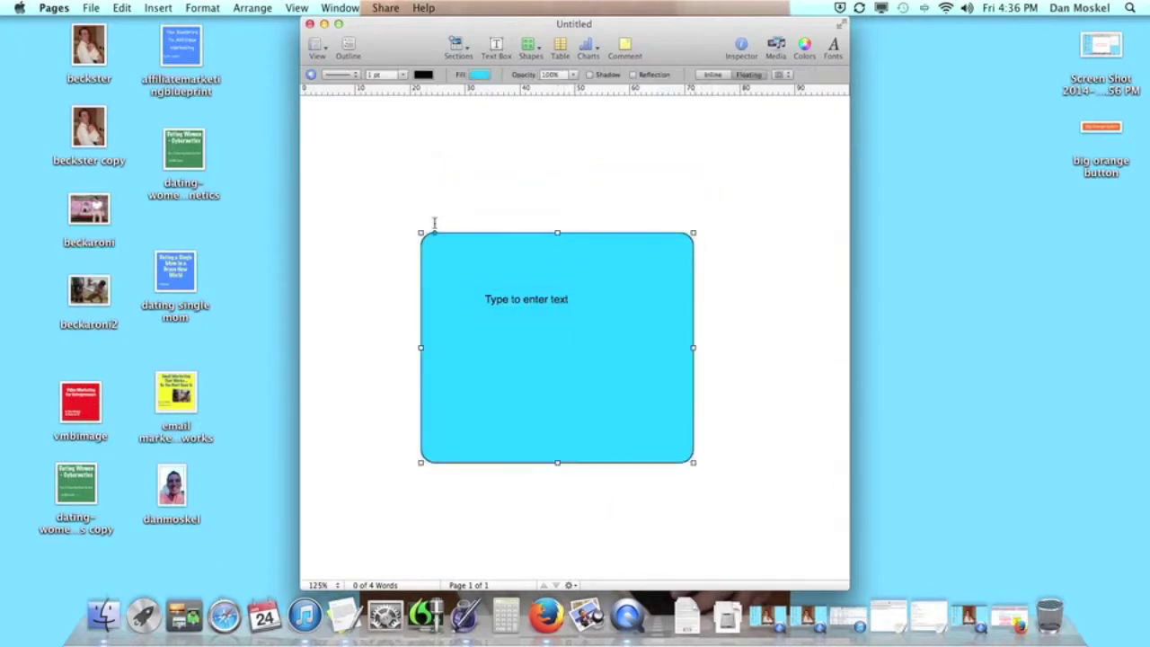
{"action": "left_click_drag", "start_coordinate": [420, 230], "coordinate": [356, 133]}
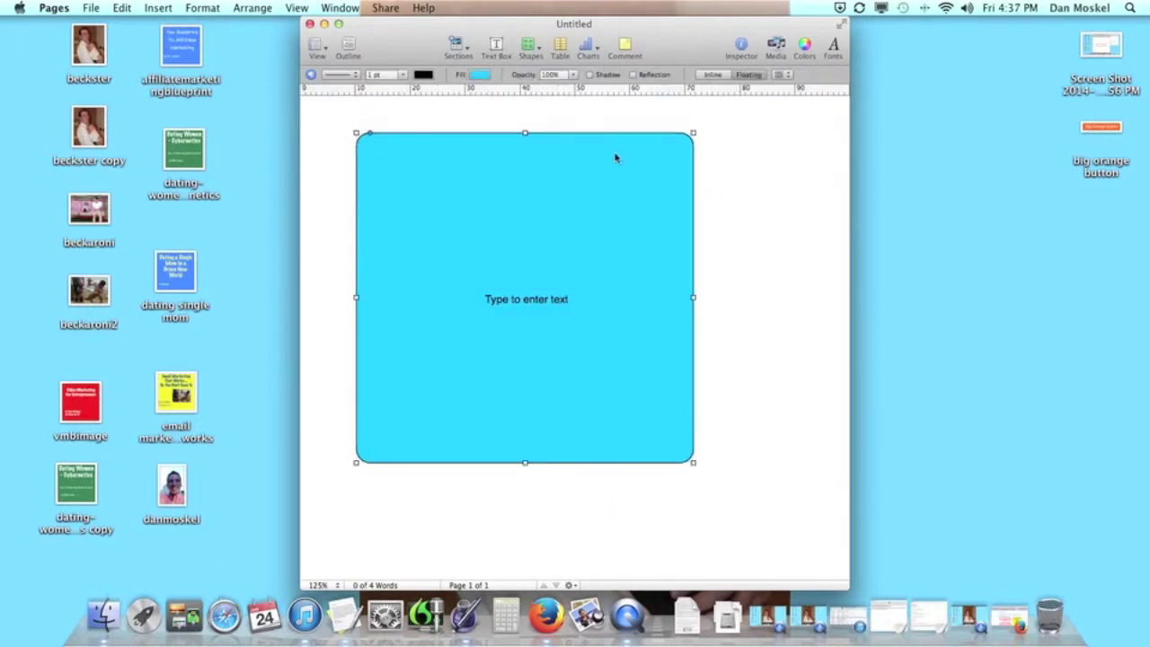
{"action": "left_click_drag", "start_coordinate": [693, 462], "coordinate": [761, 499]}
Paste 'WordPress Social Media Widget Plugin - Video Tutorial' into the text box and widen it to one line.
{"action": "left_click", "coordinate": [562, 317]}
{"action": "left_click", "coordinate": [586, 308]}
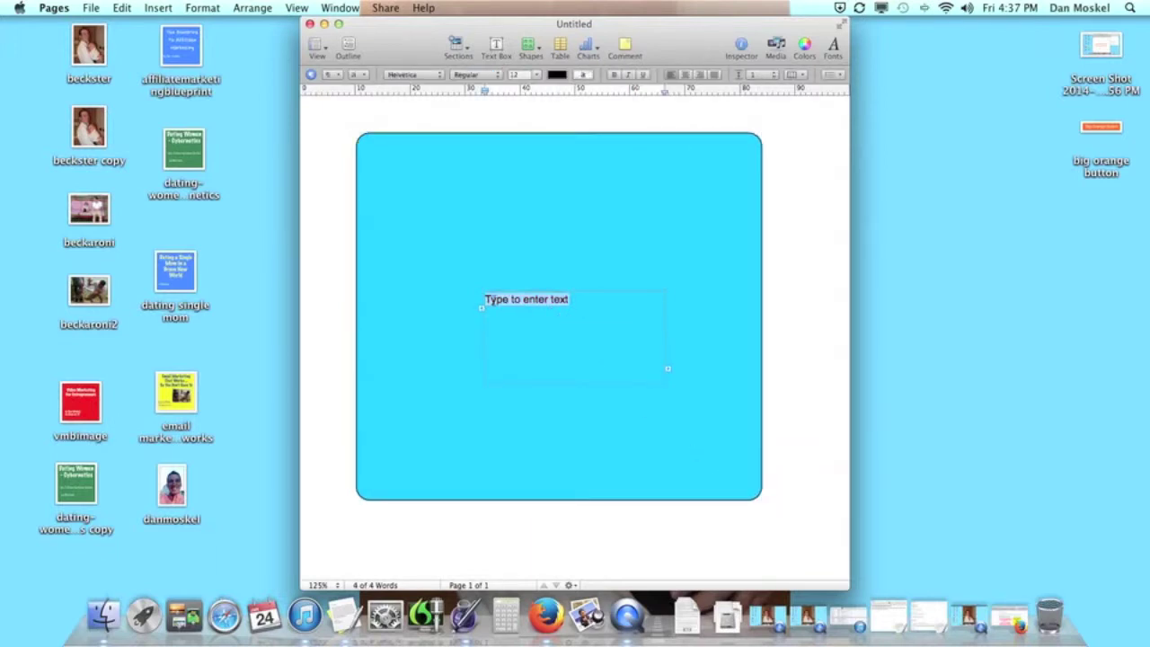
{"action": "type", "text": "WordPress Social Media Widget Plugin - Video Tutorial"}
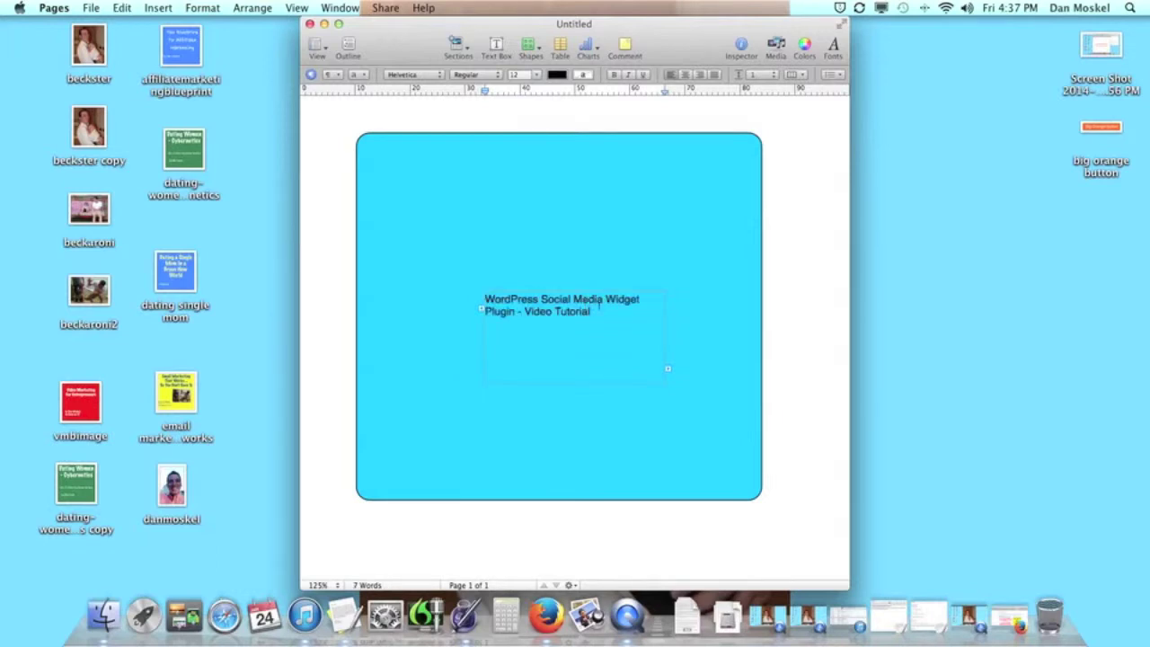
{"action": "left_click", "coordinate": [546, 294]}
{"action": "mouse_move", "coordinate": [566, 315]}
{"action": "left_mouse_down"}
{"action": "mouse_move", "coordinate": [547, 283]}
{"action": "mouse_move", "coordinate": [560, 295]}
{"action": "left_mouse_up"}
{"action": "left_click_drag", "start_coordinate": [650, 364], "coordinate": [718, 435]}
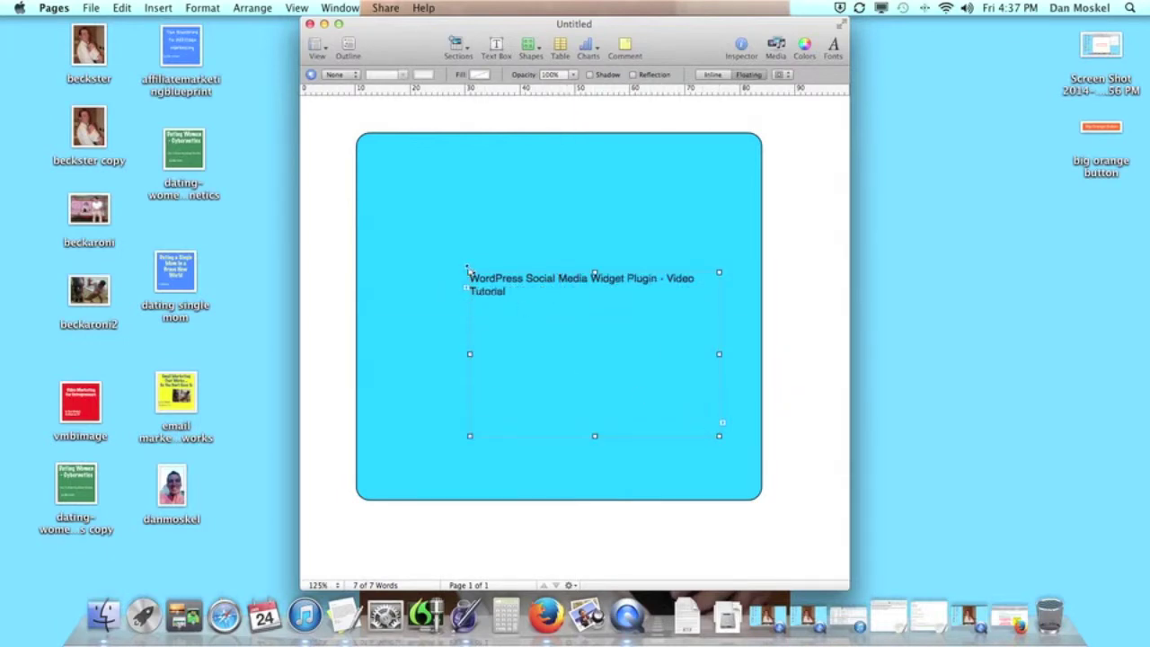
{"action": "left_click_drag", "start_coordinate": [467, 268], "coordinate": [395, 166]}
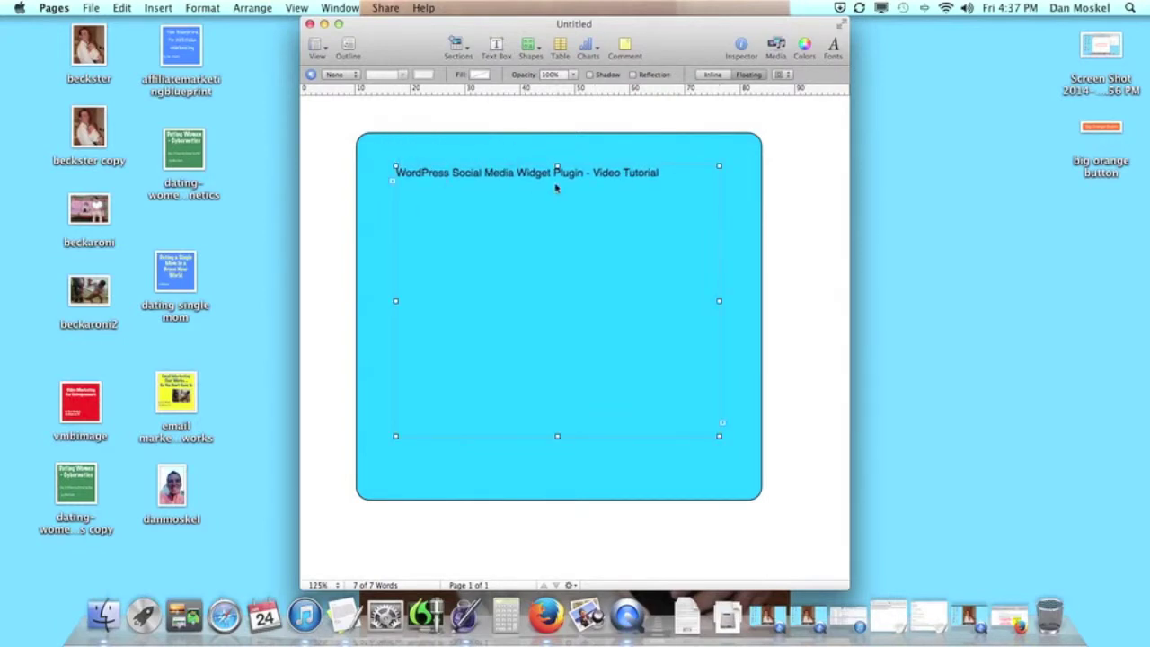
Select the whole title and make it white in the Noteworthy font.
{"action": "left_click", "coordinate": [657, 177]}
{"action": "triple_click", "coordinate": [657, 177]}
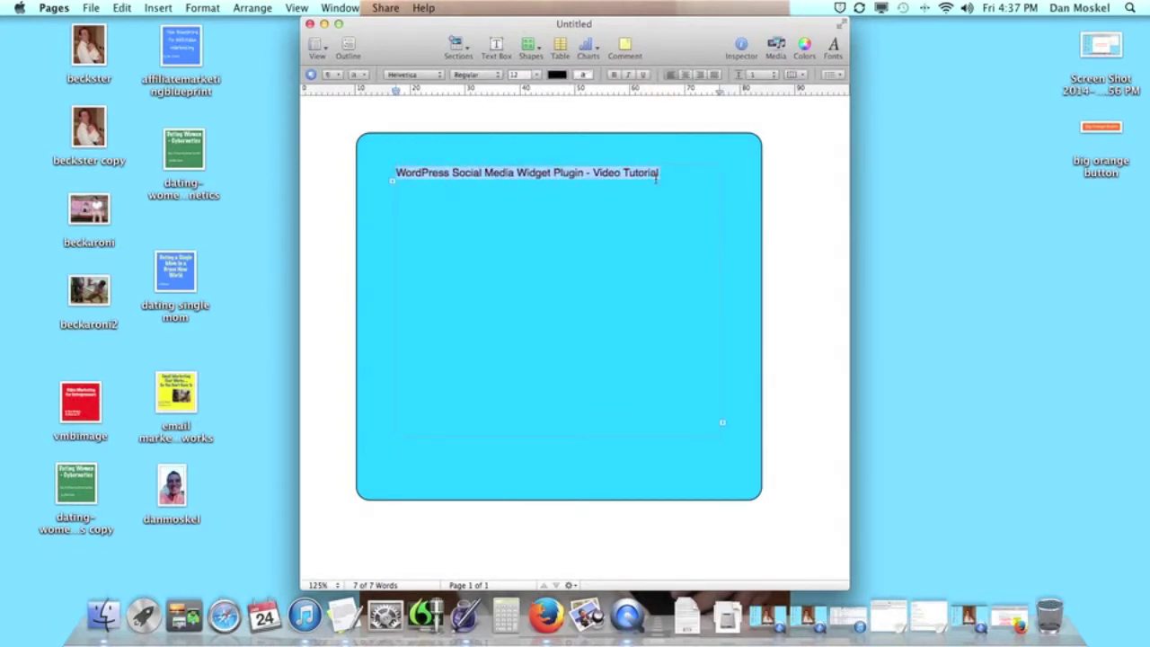
{"action": "left_click", "coordinate": [557, 74]}
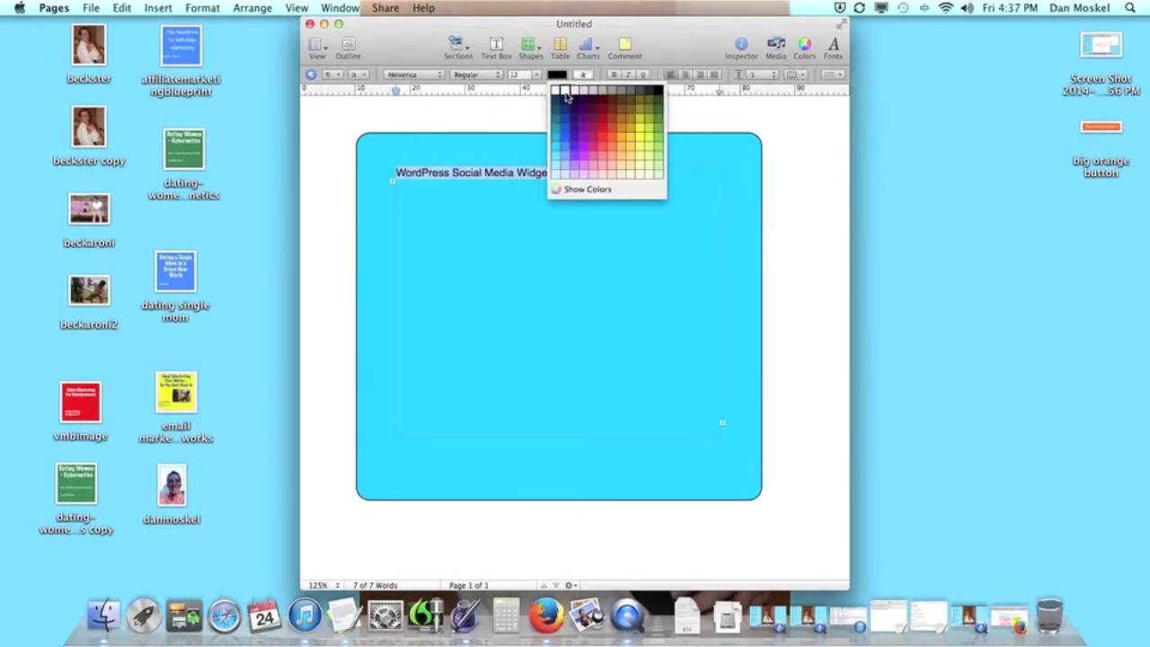
{"action": "left_click", "coordinate": [566, 94]}
{"action": "left_click", "coordinate": [439, 76]}
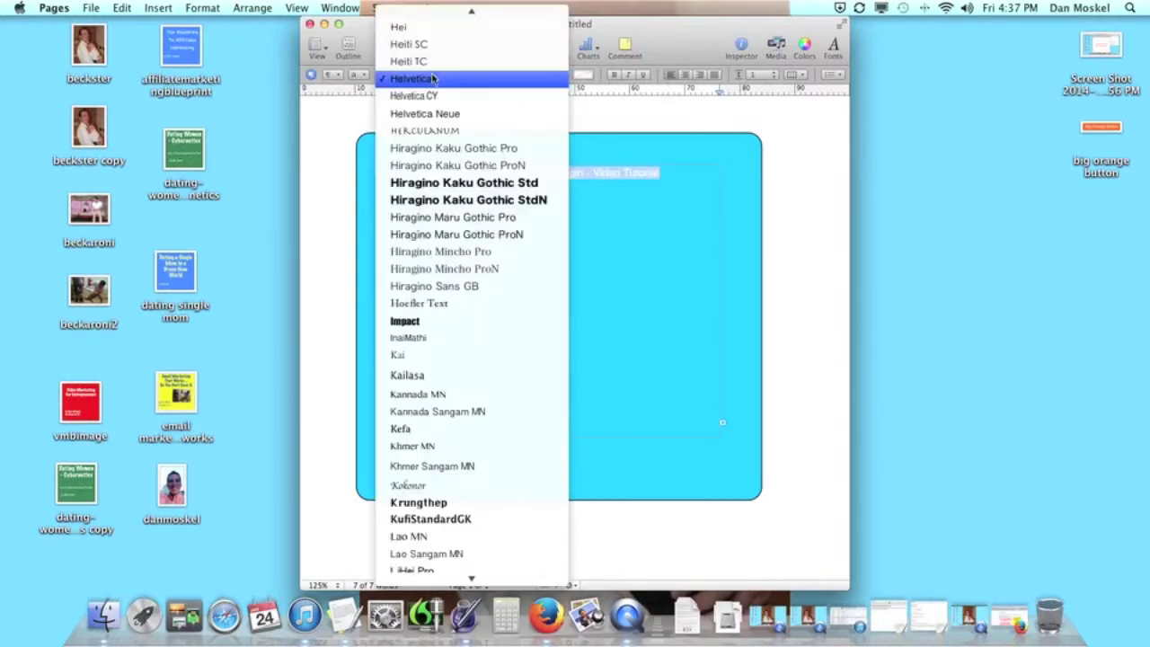
{"action": "scroll", "coordinate": [423, 404], "scroll_direction": "down", "scroll_amount": 5}
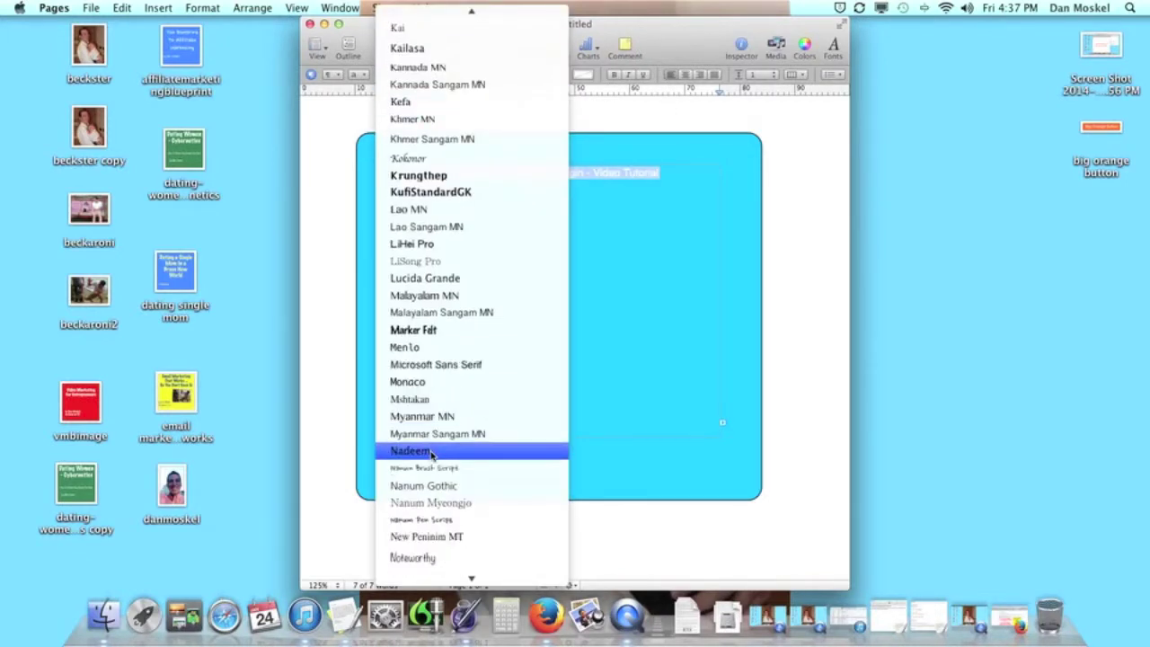
{"action": "scroll", "coordinate": [431, 454], "scroll_direction": "down", "scroll_amount": 1}
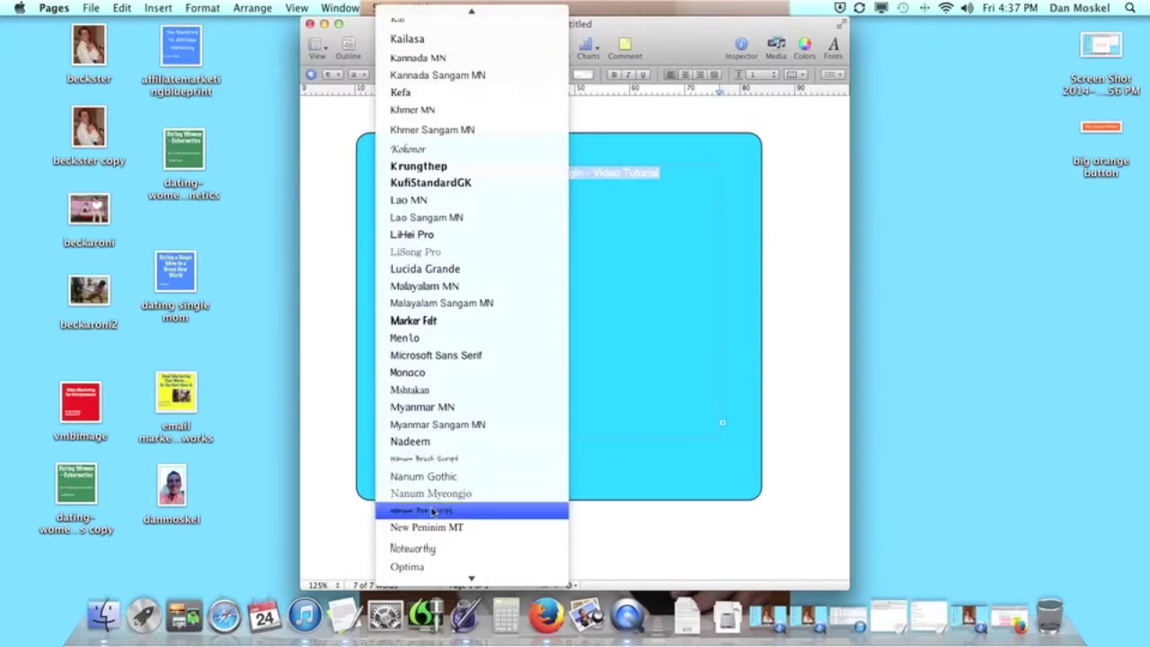
{"action": "left_click", "coordinate": [436, 548]}
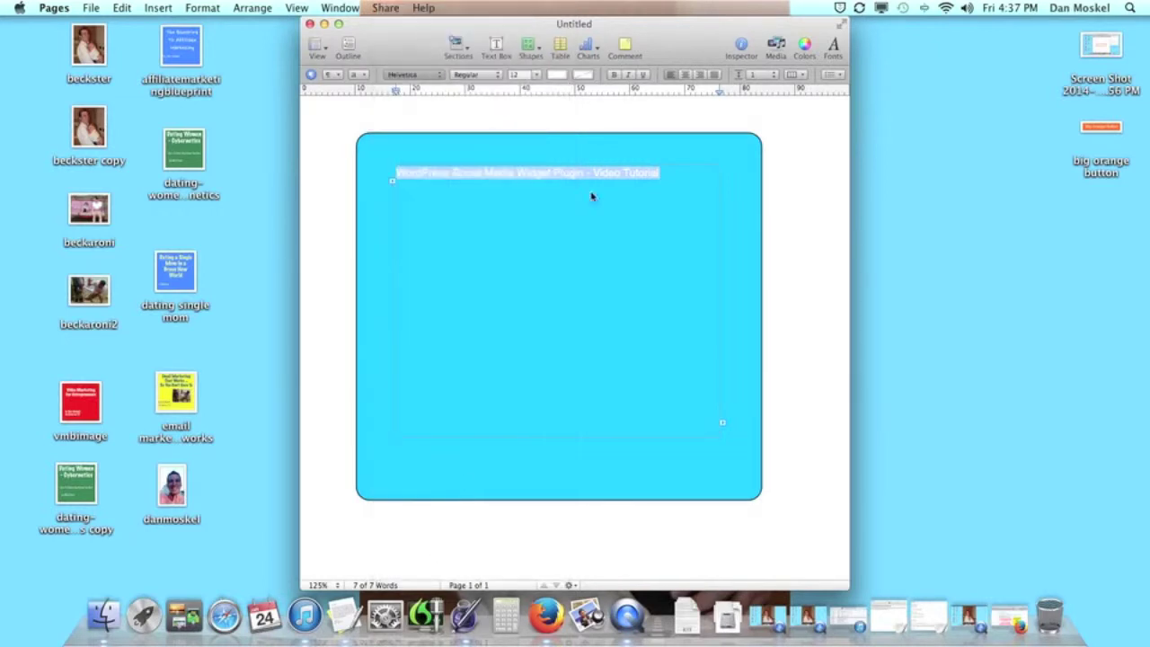
Make the title bold at 36 pt and append '#25' after Video Tutorial.
{"action": "left_click", "coordinate": [614, 75]}
{"action": "left_click", "coordinate": [537, 75]}
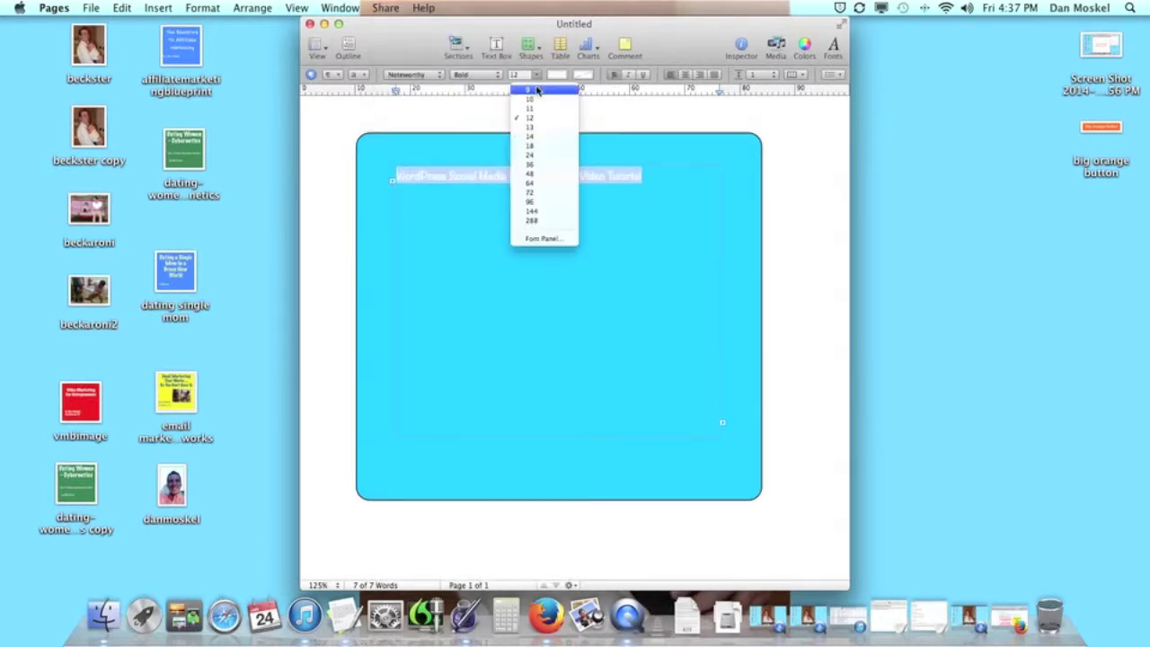
{"action": "left_click", "coordinate": [540, 184]}
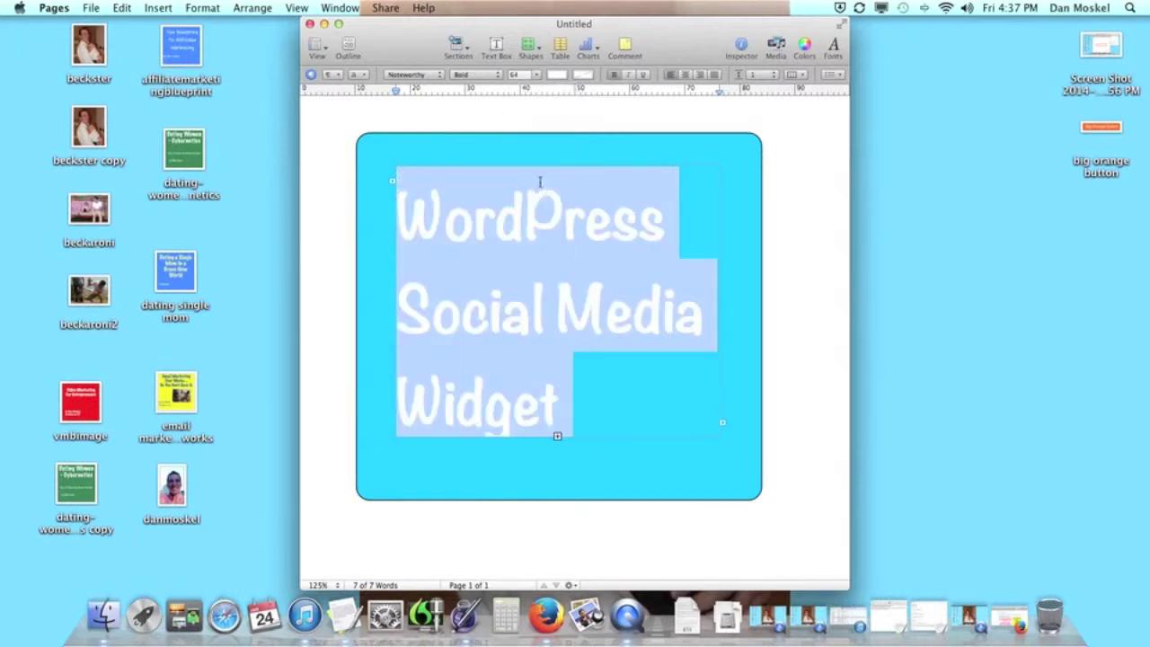
{"action": "left_click", "coordinate": [537, 76]}
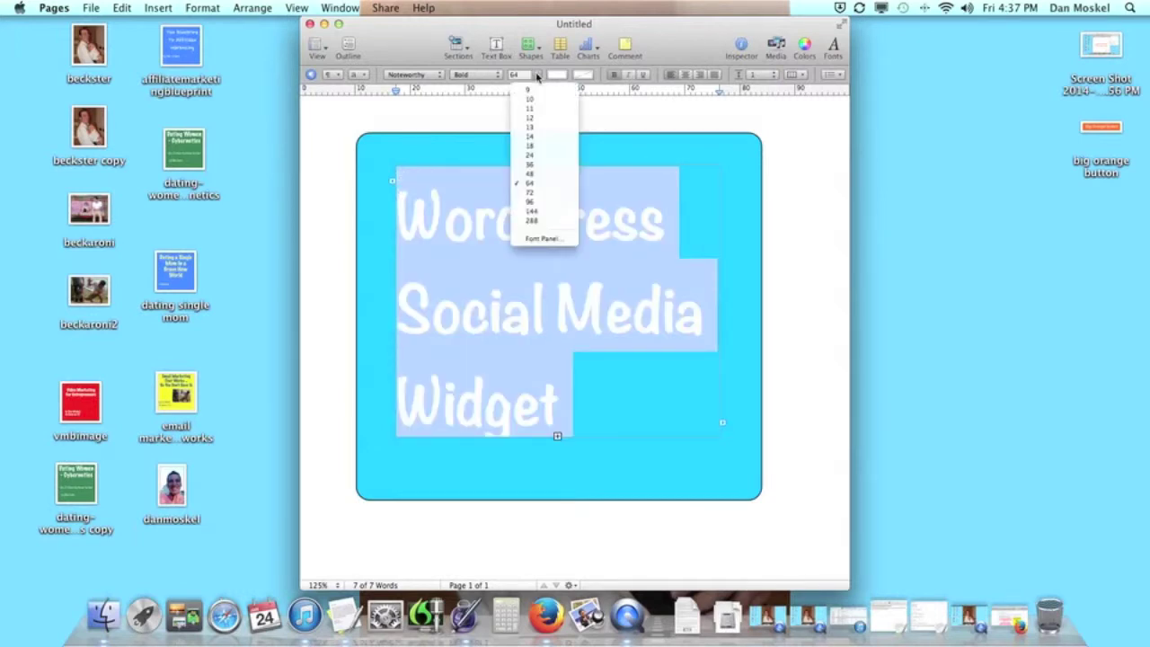
{"action": "left_click", "coordinate": [537, 163]}
{"action": "left_click", "coordinate": [585, 298]}
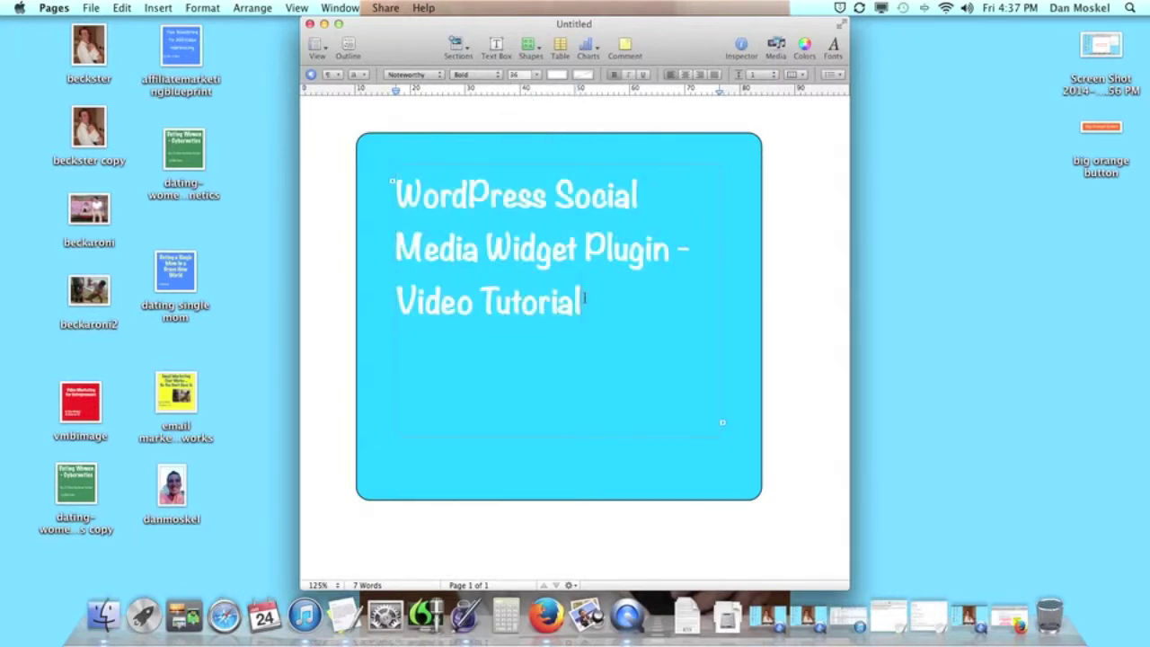
{"action": "type", "text": "#25"}
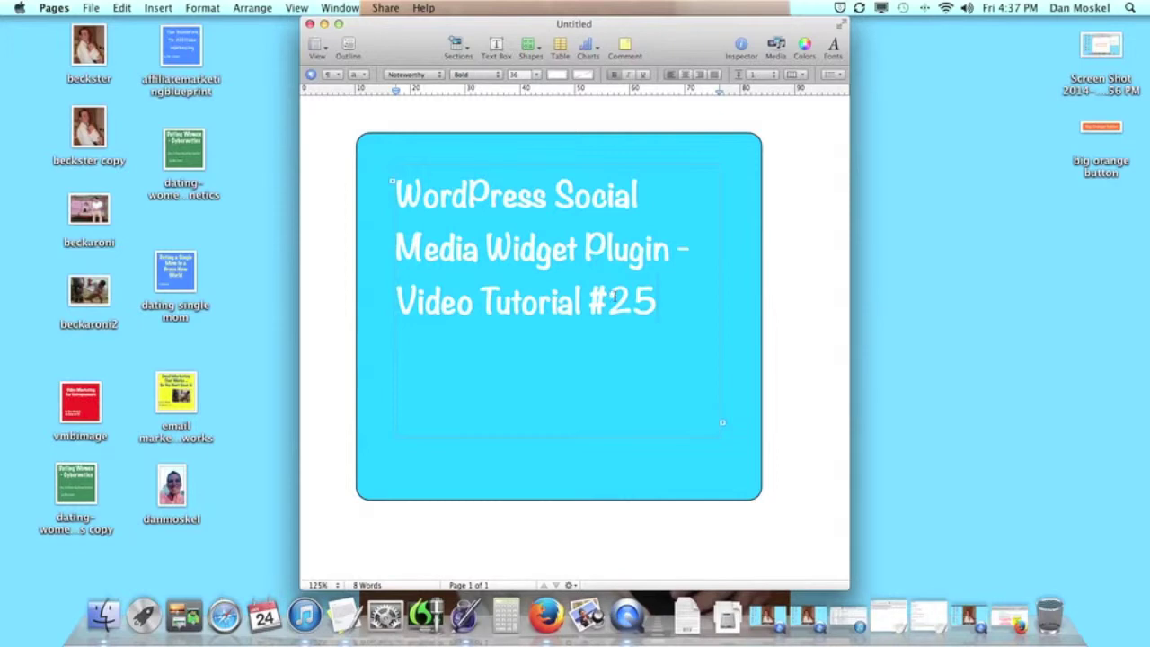
{"action": "left_click_drag", "start_coordinate": [665, 309], "coordinate": [400, 203]}
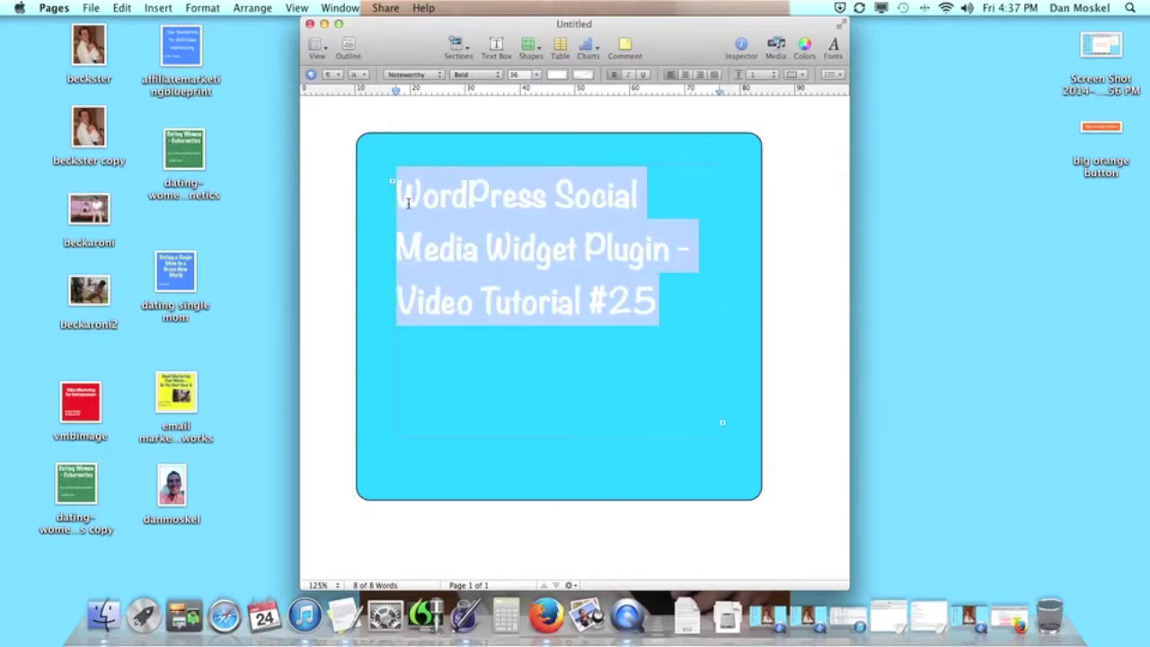
Centre-align the title, then shorten its text box and move it to the shape's centre.
{"action": "left_click", "coordinate": [683, 79]}
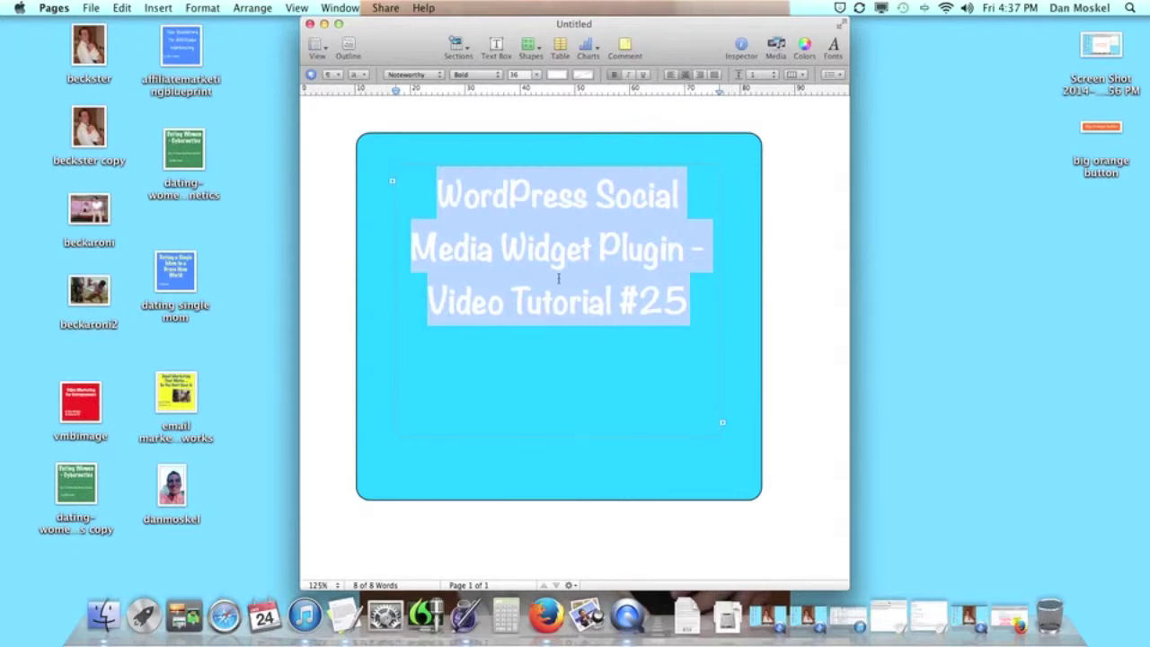
{"action": "left_click", "coordinate": [567, 441]}
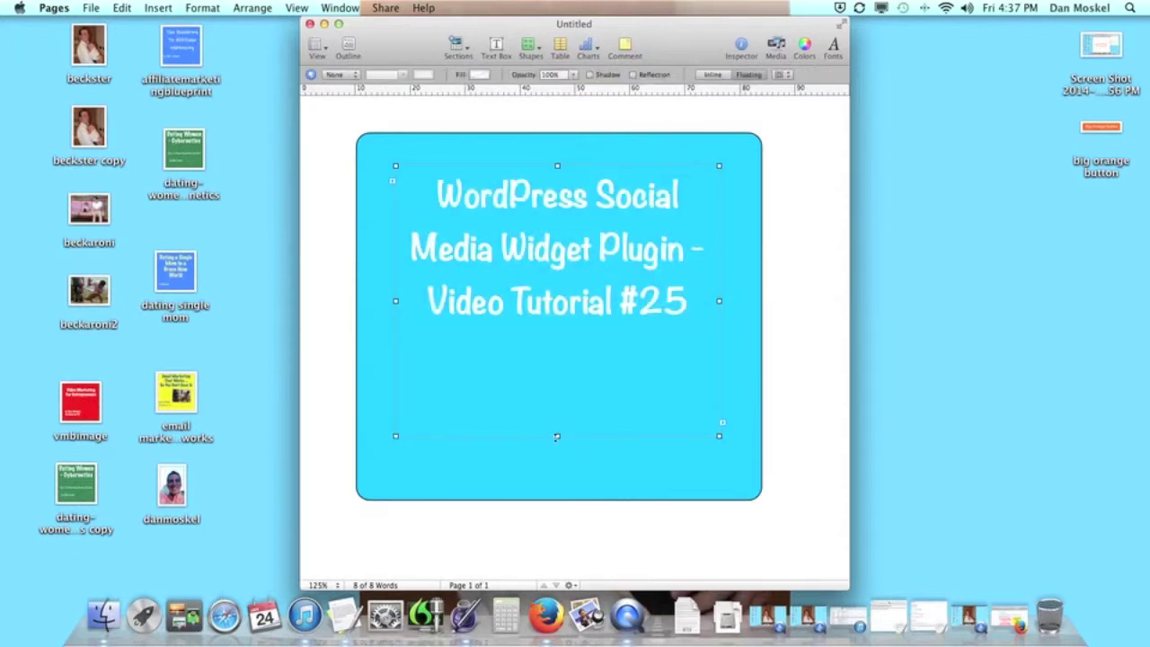
{"action": "left_click_drag", "start_coordinate": [557, 437], "coordinate": [558, 346]}
{"action": "left_click_drag", "start_coordinate": [558, 270], "coordinate": [560, 329]}
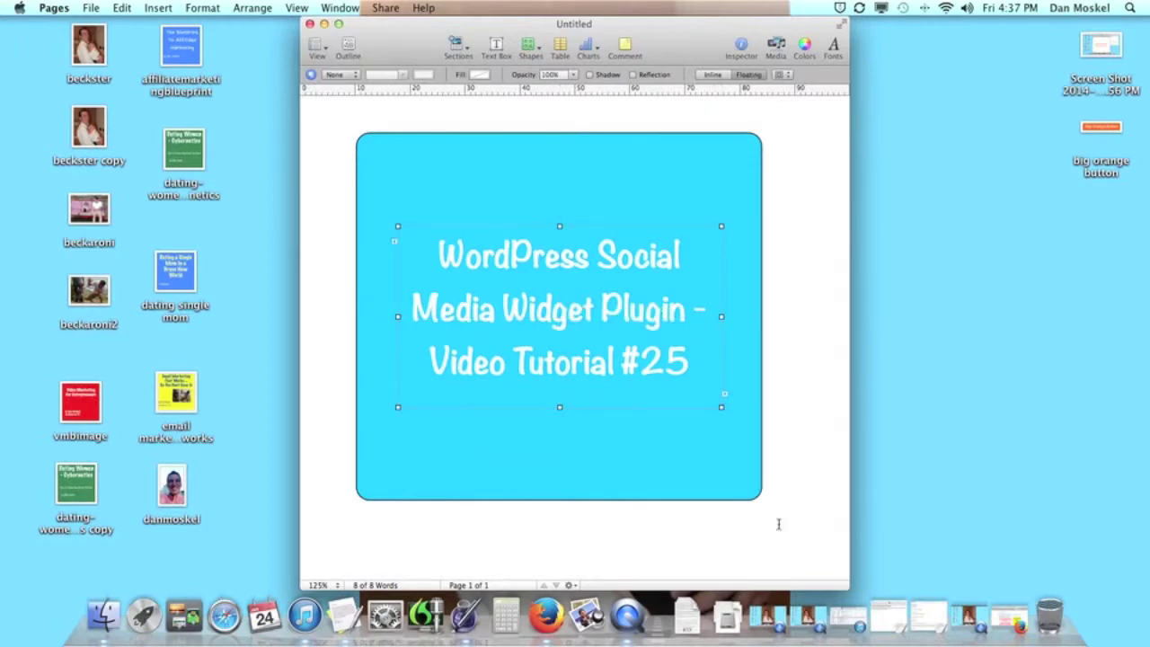
{"action": "left_click", "coordinate": [812, 546]}
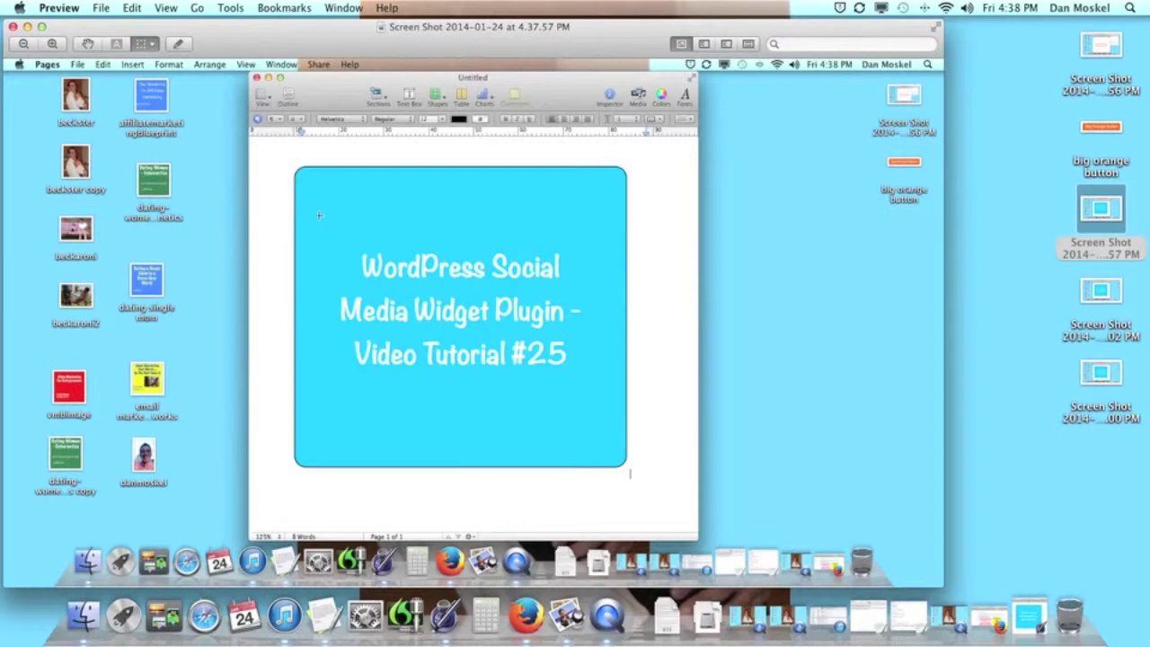
Draw a selection rectangle over the blue title card in the screenshot, redrawing it to fit.
{"action": "left_click_drag", "start_coordinate": [318, 209], "coordinate": [616, 454]}
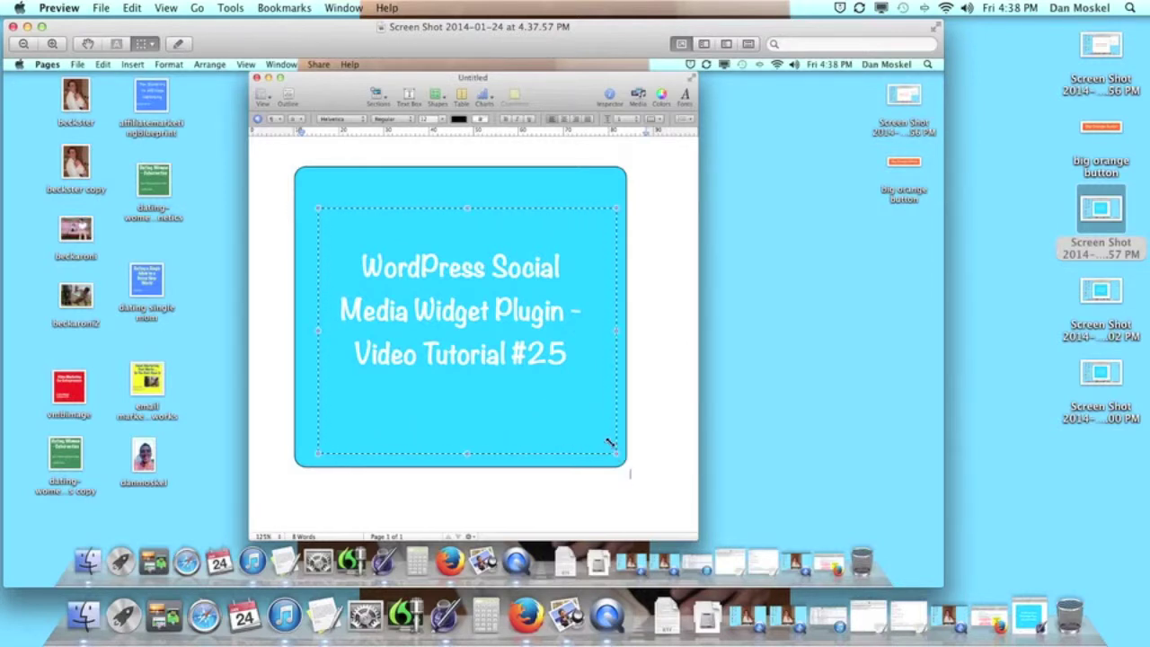
{"action": "left_click", "coordinate": [448, 210]}
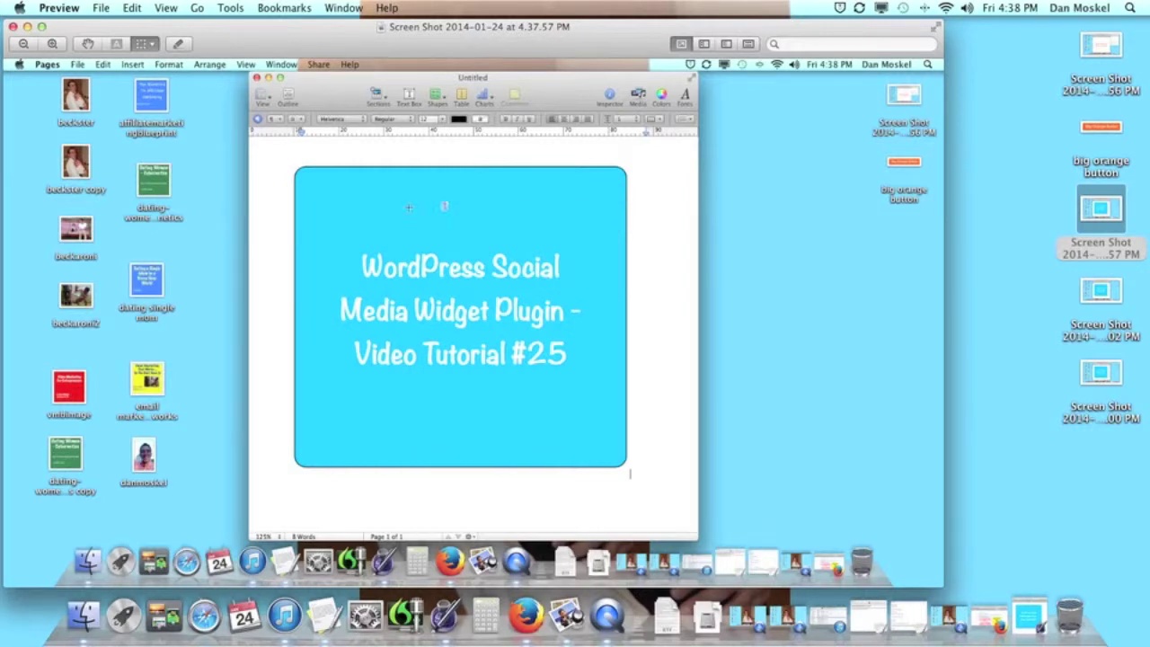
{"action": "left_click_drag", "start_coordinate": [307, 189], "coordinate": [620, 440]}
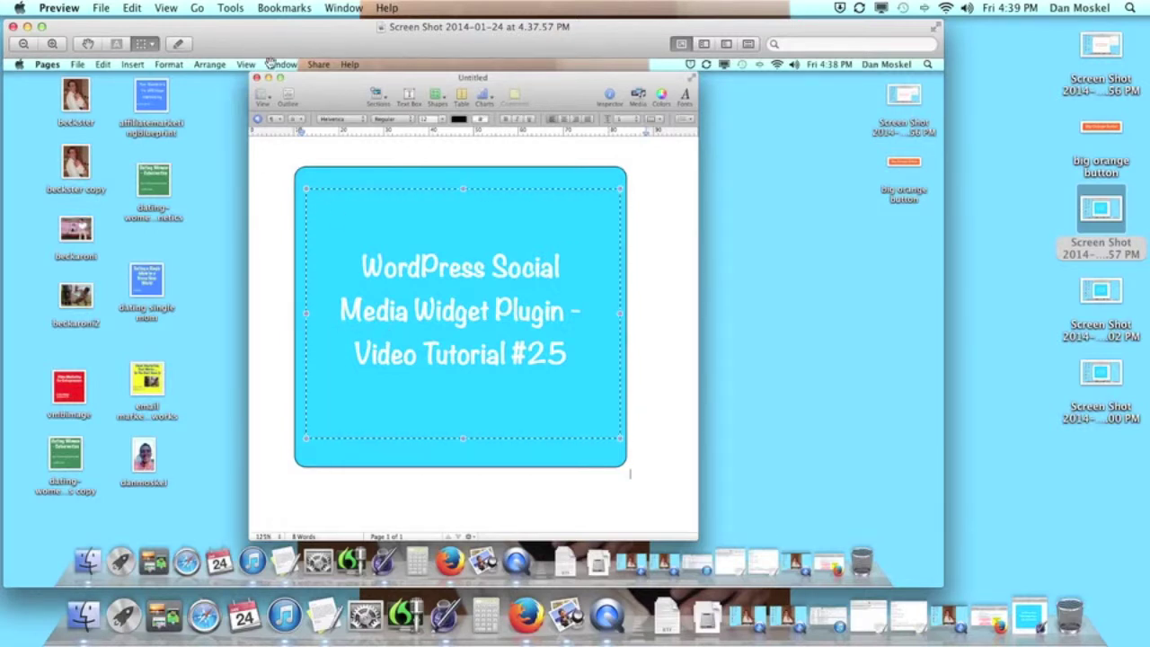
Cut the selected title card and create a new Preview image from the clipboard.
{"action": "key", "text": "super+c"}
{"action": "key", "text": "super+x"}
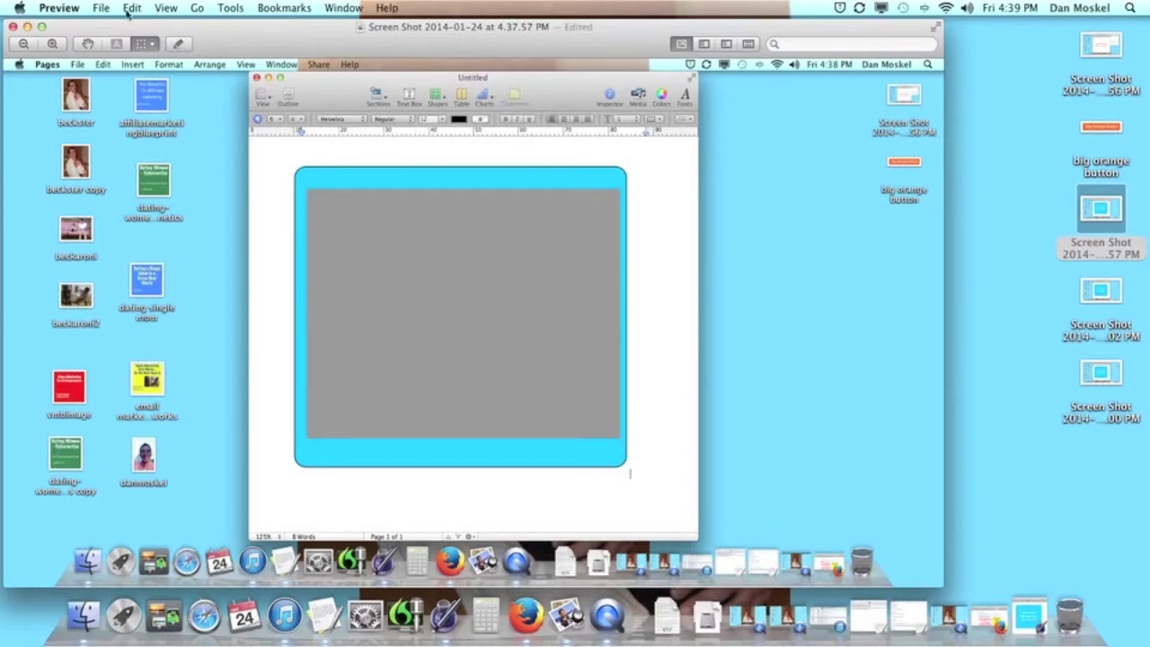
{"action": "left_click", "coordinate": [106, 11]}
{"action": "left_click", "coordinate": [124, 29]}
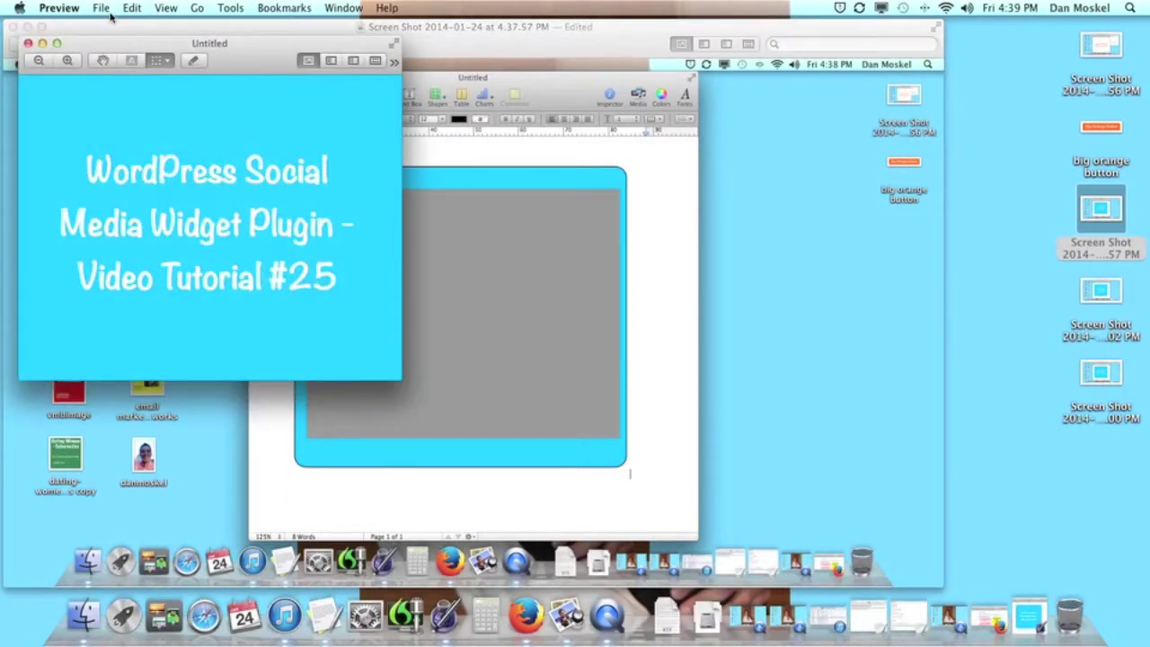
Save the new image to the Desktop as the PNG 'wp 25'.
{"action": "left_click", "coordinate": [102, 10]}
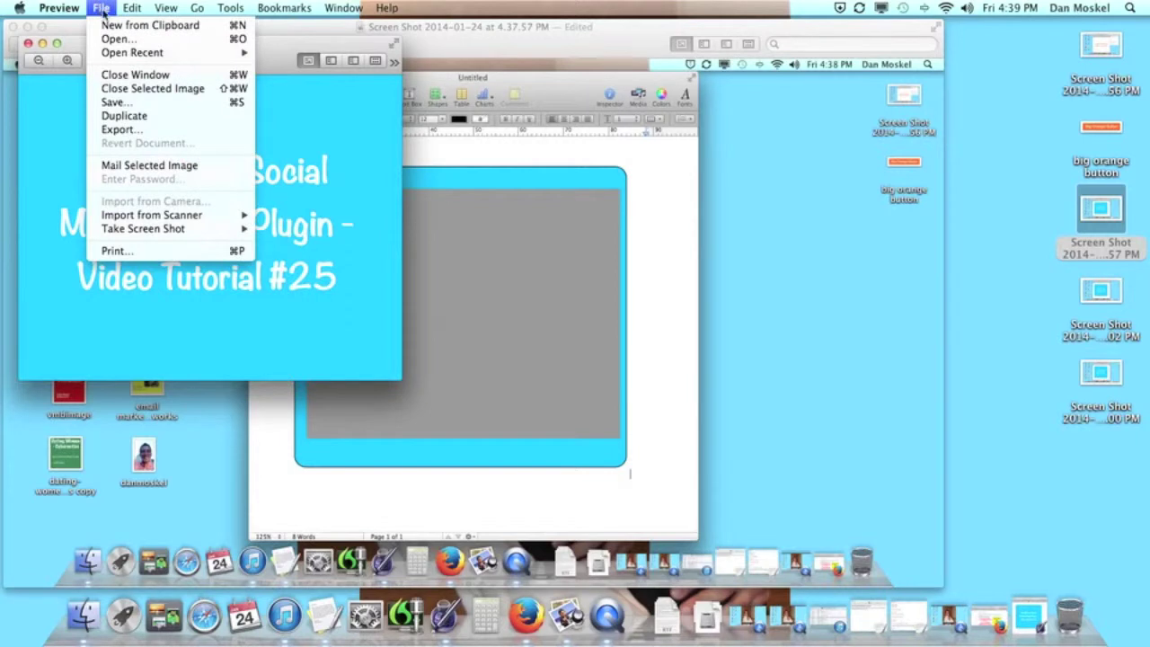
{"action": "left_click", "coordinate": [130, 105]}
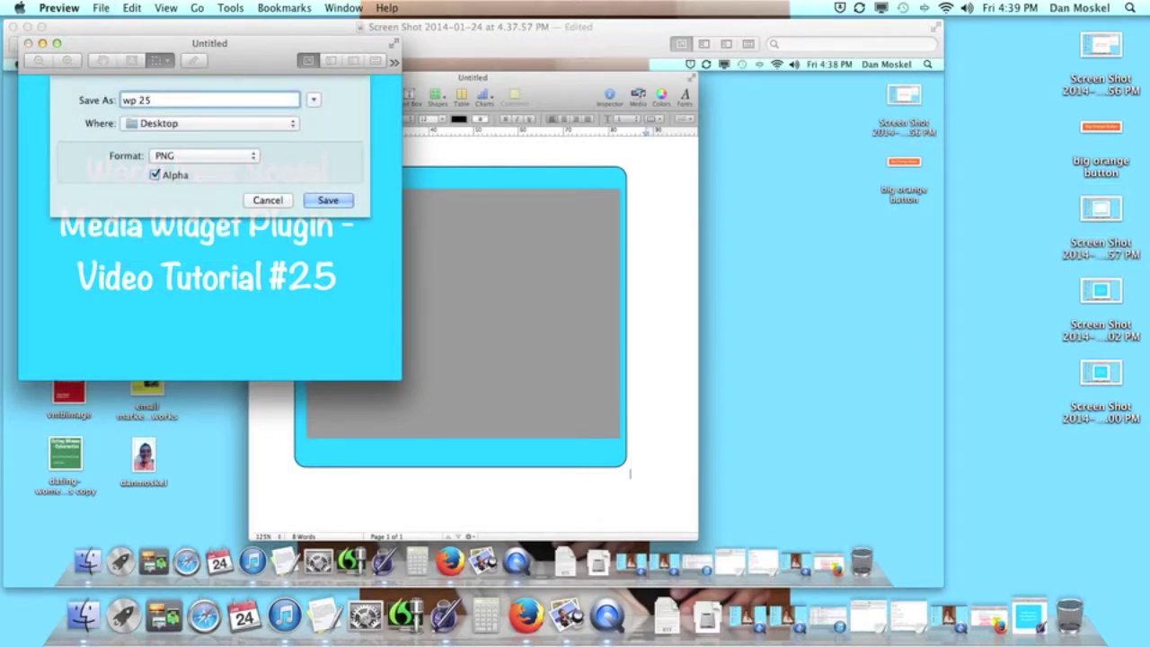
{"action": "key", "text": "Return"}
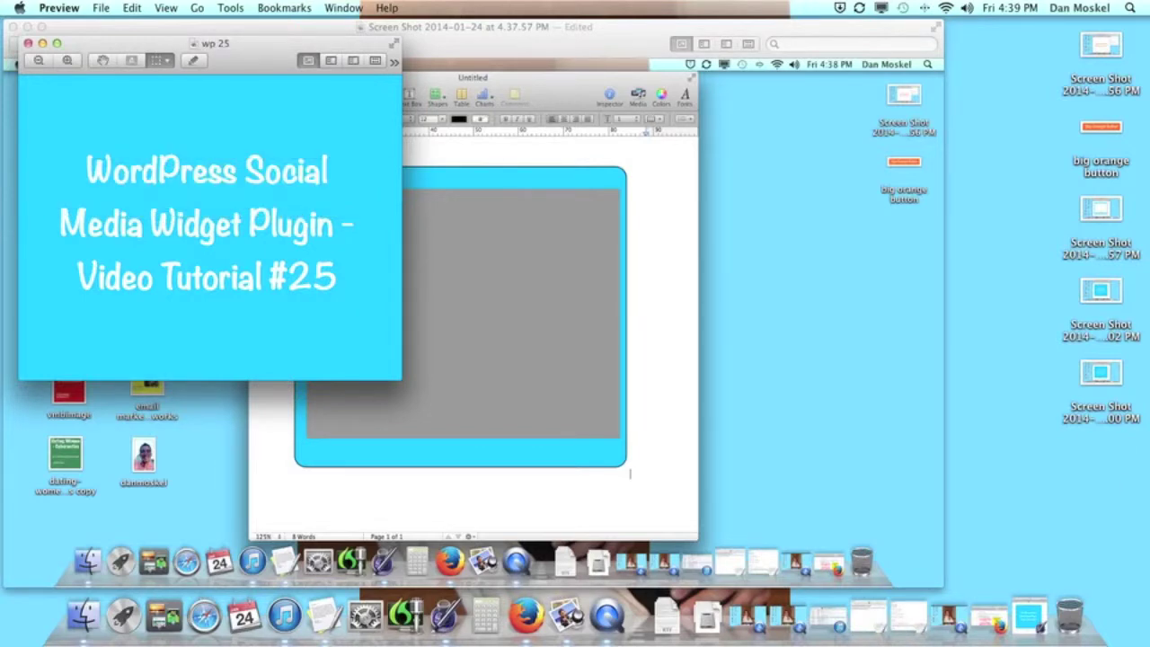
In the YouTube upload page, upload 'wp 25' from the Desktop as the custom thumbnail.
{"action": "left_click", "coordinate": [982, 631]}
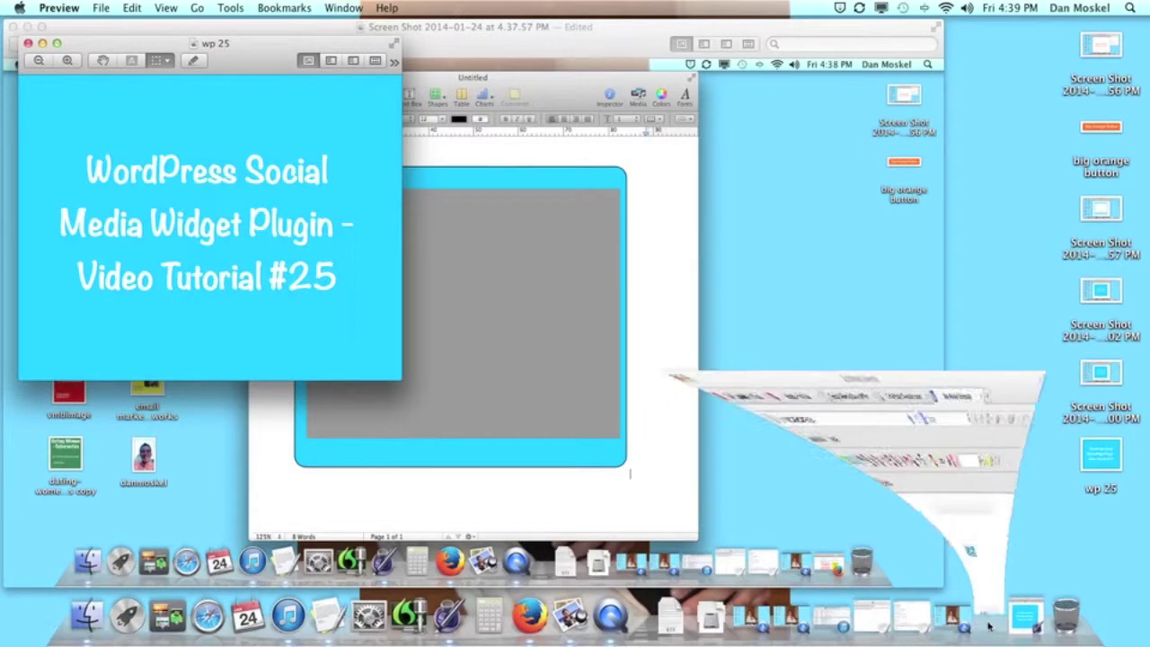
{"action": "left_click", "coordinate": [154, 43]}
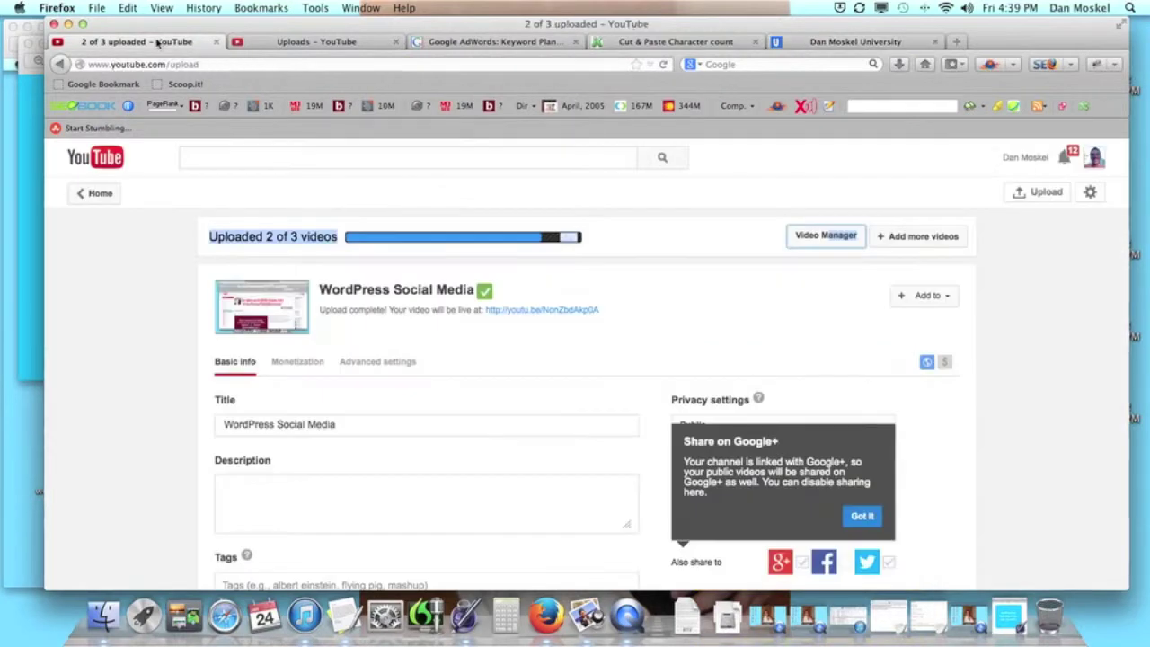
{"action": "scroll", "coordinate": [572, 309], "scroll_direction": "down", "scroll_amount": 1}
{"action": "scroll", "coordinate": [572, 309], "scroll_direction": "down", "scroll_amount": 3}
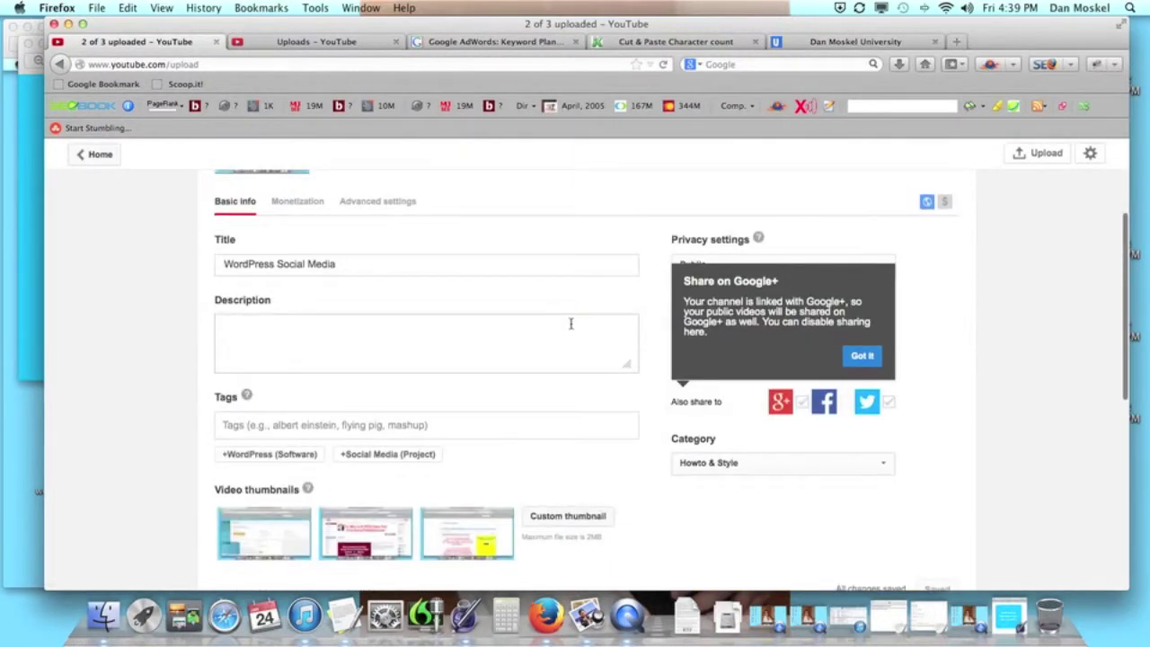
{"action": "scroll", "coordinate": [571, 324], "scroll_direction": "down", "scroll_amount": 3}
{"action": "left_click", "coordinate": [572, 404]}
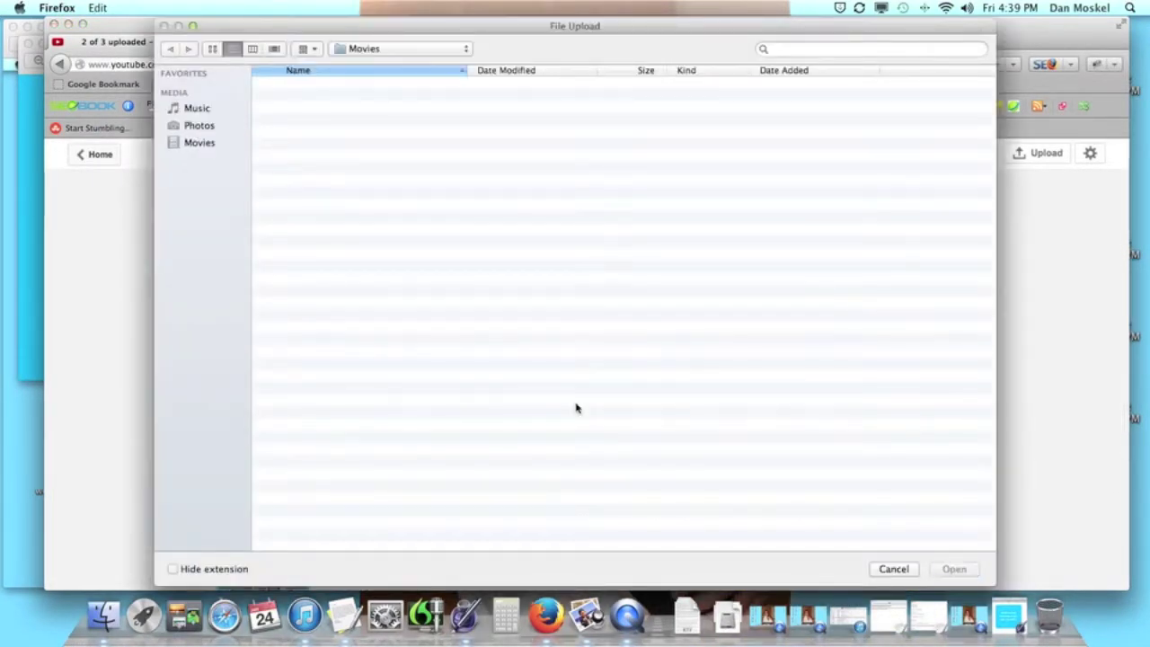
{"action": "left_click", "coordinate": [865, 49]}
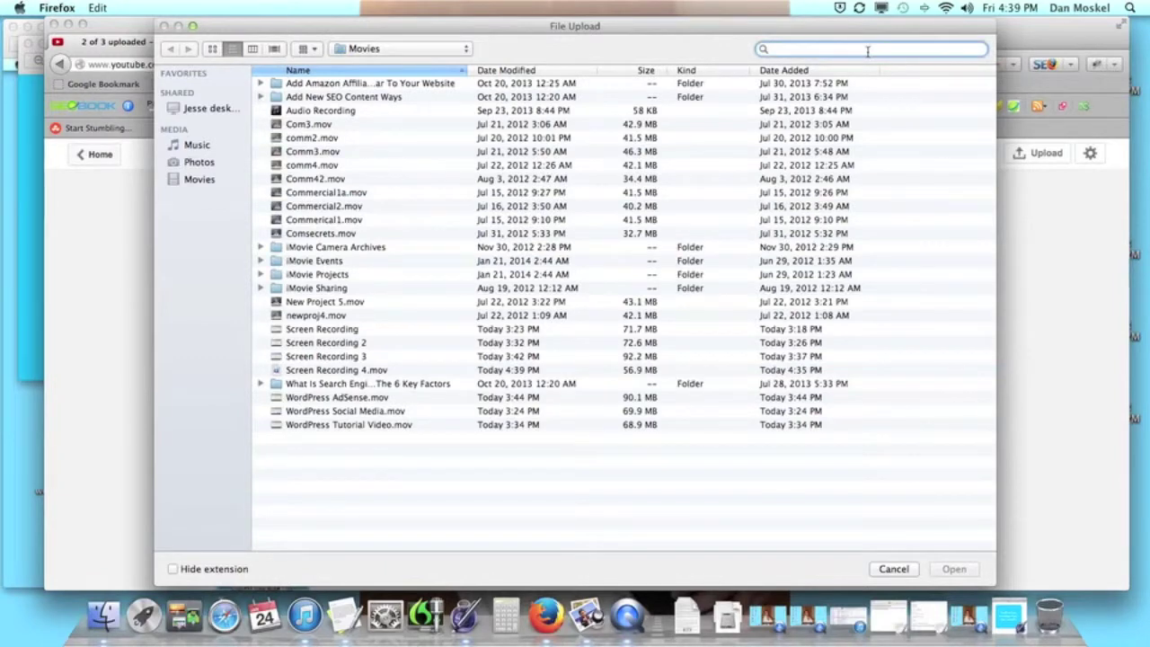
{"action": "type", "text": "wp 2"}
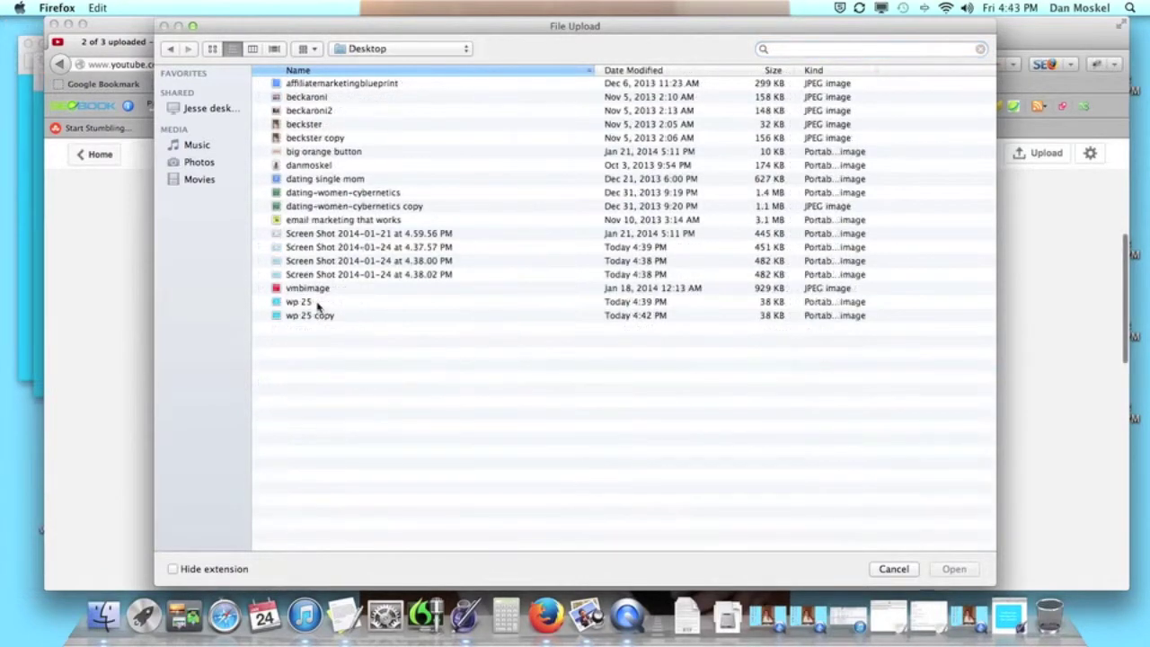
{"action": "left_click", "coordinate": [323, 306]}
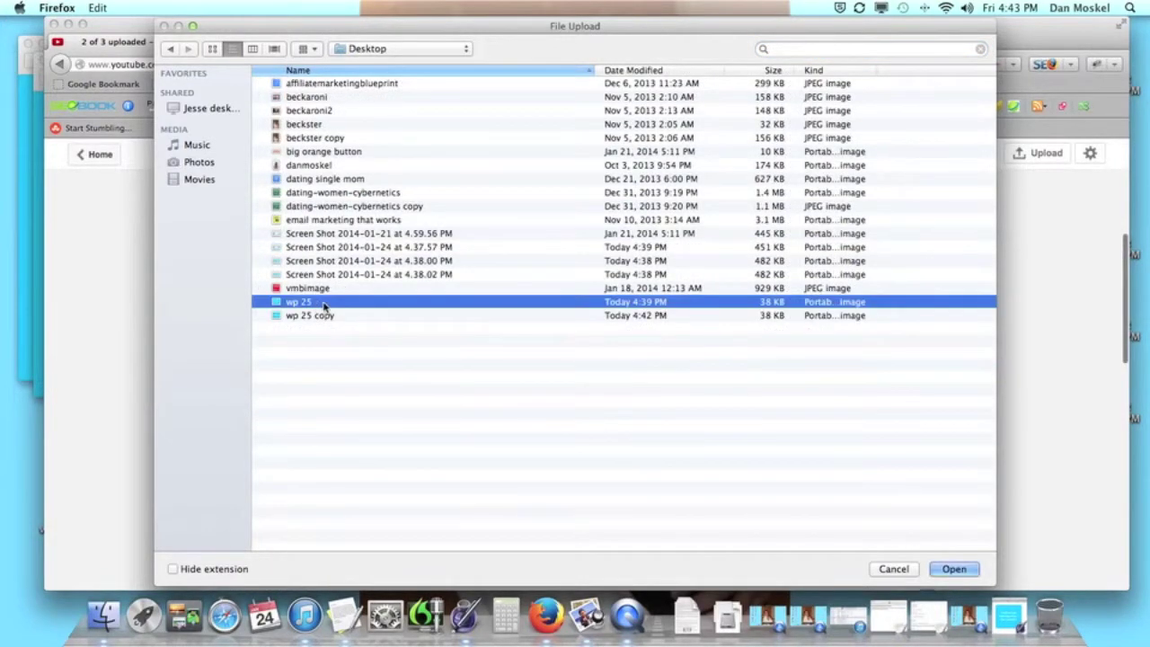
{"action": "left_click", "coordinate": [959, 570]}
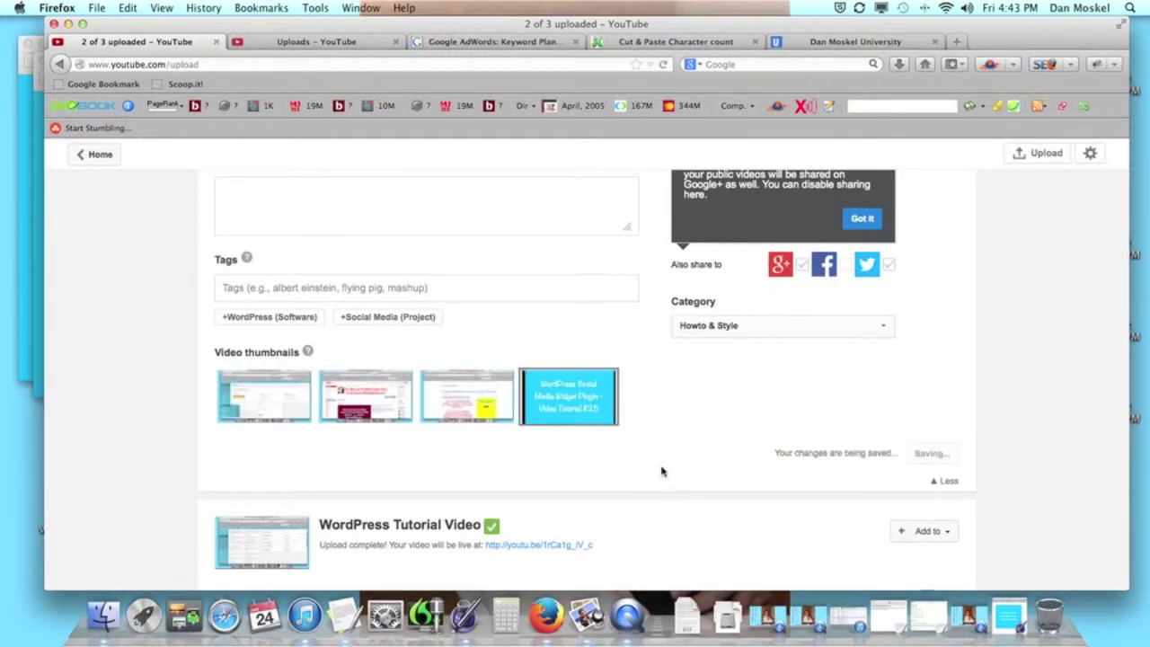
{"action": "scroll", "coordinate": [656, 476], "scroll_direction": "up", "scroll_amount": 5}
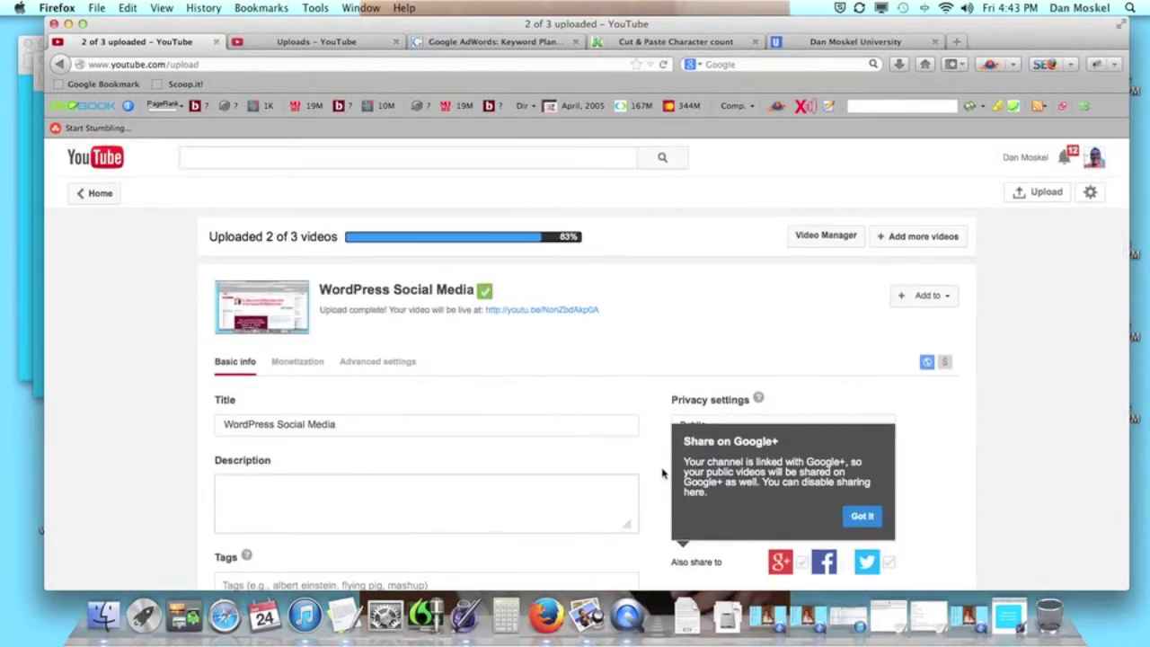
Scroll the upload page to confirm the blue custom thumbnail, then switch to the author's blog.
{"action": "scroll", "coordinate": [629, 358], "scroll_direction": "down", "scroll_amount": 2}
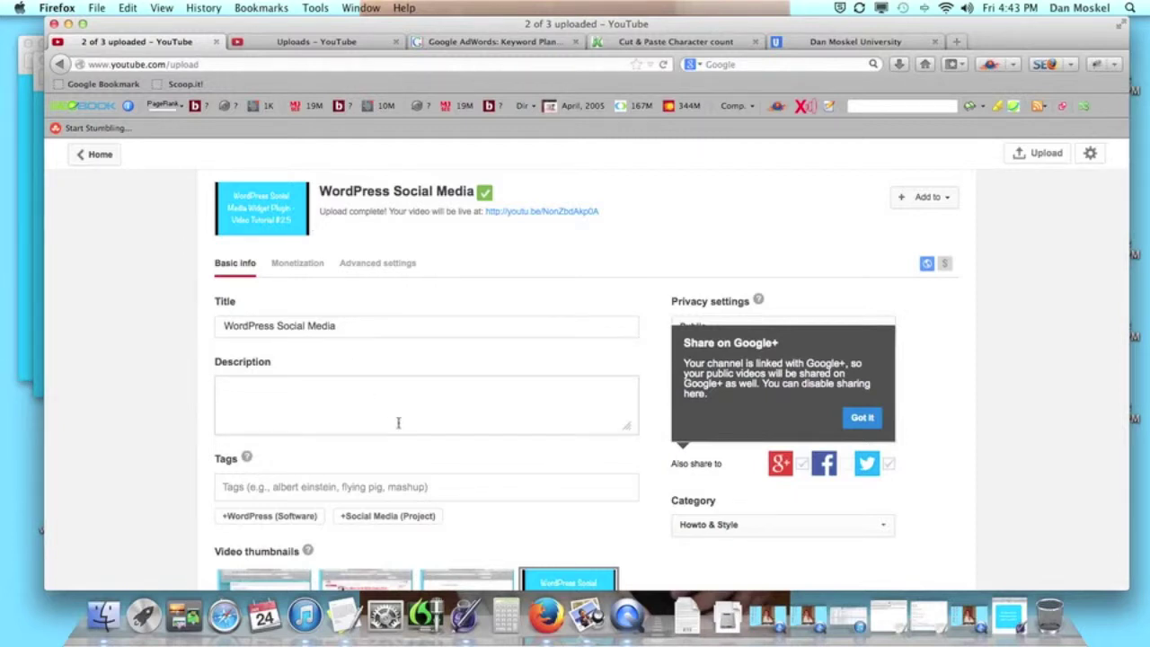
{"action": "scroll", "coordinate": [398, 418], "scroll_direction": "down", "scroll_amount": 5}
{"action": "scroll", "coordinate": [651, 350], "scroll_direction": "up", "scroll_amount": 8}
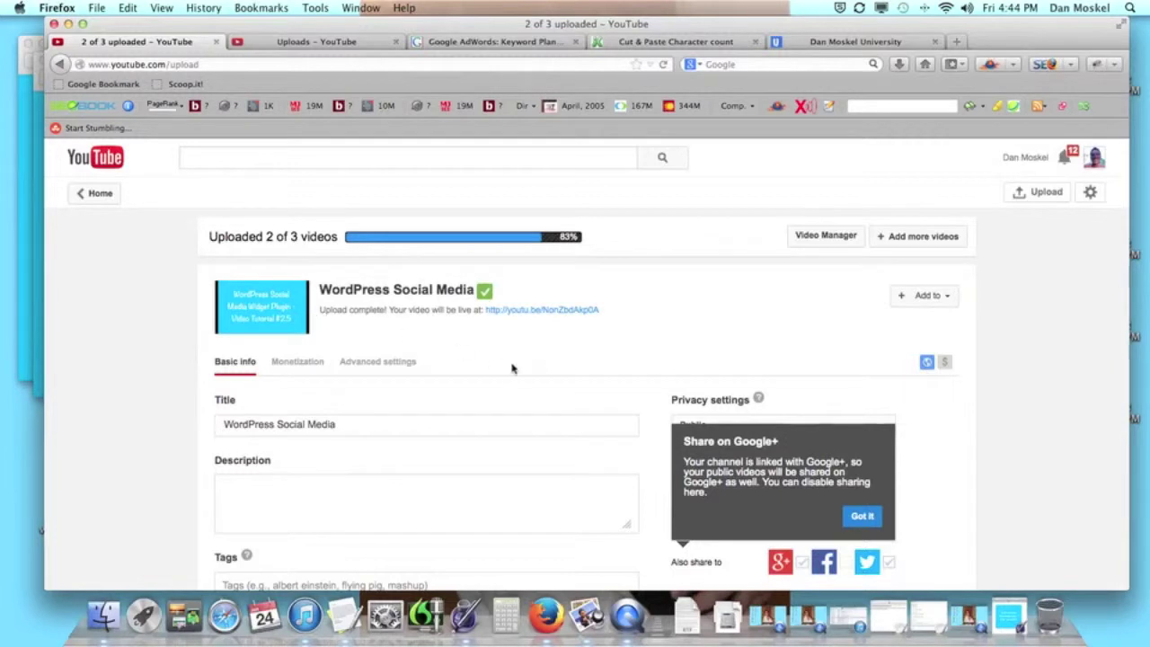
{"action": "scroll", "coordinate": [513, 365], "scroll_direction": "down", "scroll_amount": 3}
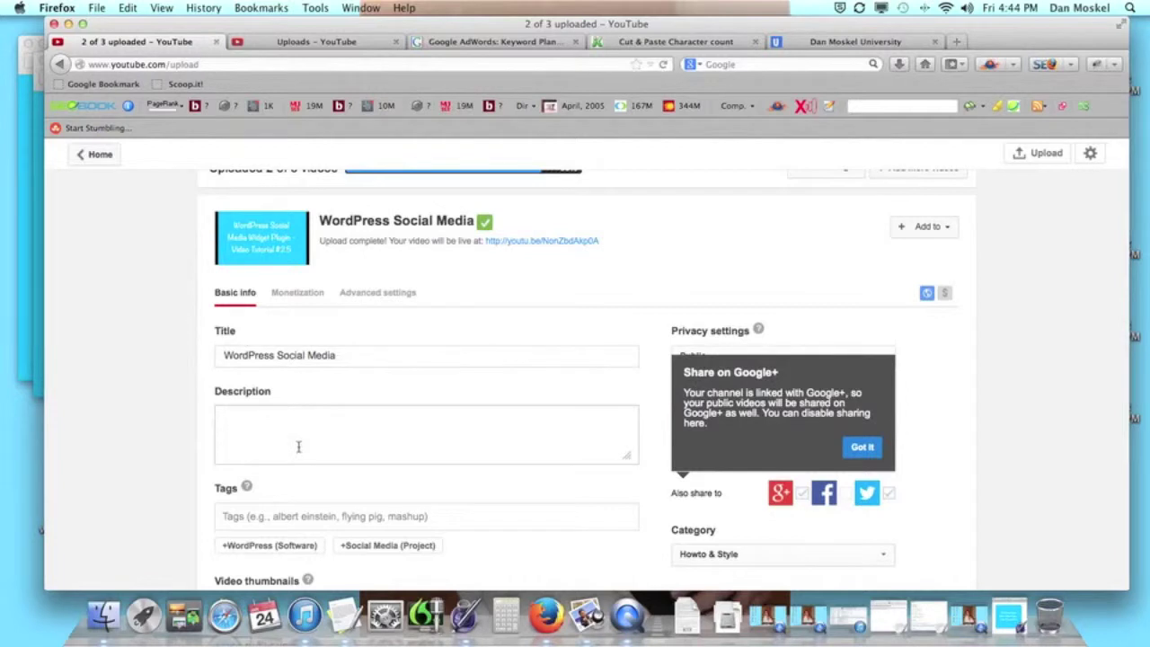
{"action": "scroll", "coordinate": [299, 447], "scroll_direction": "down", "scroll_amount": 4}
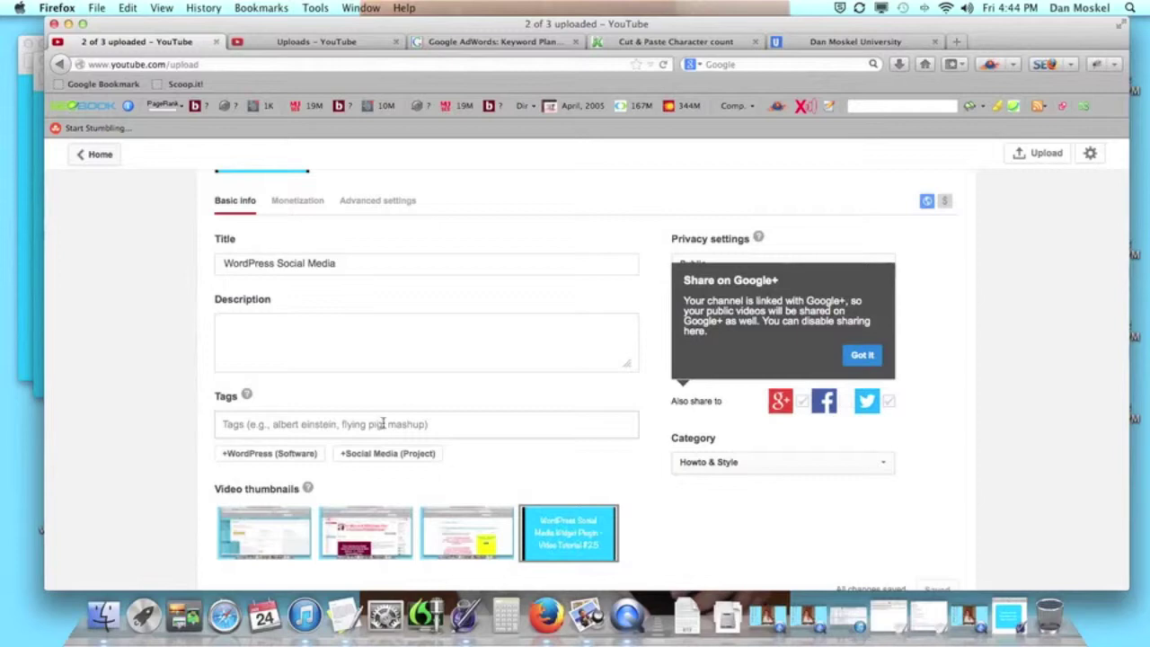
{"action": "scroll", "coordinate": [380, 423], "scroll_direction": "up", "scroll_amount": 5}
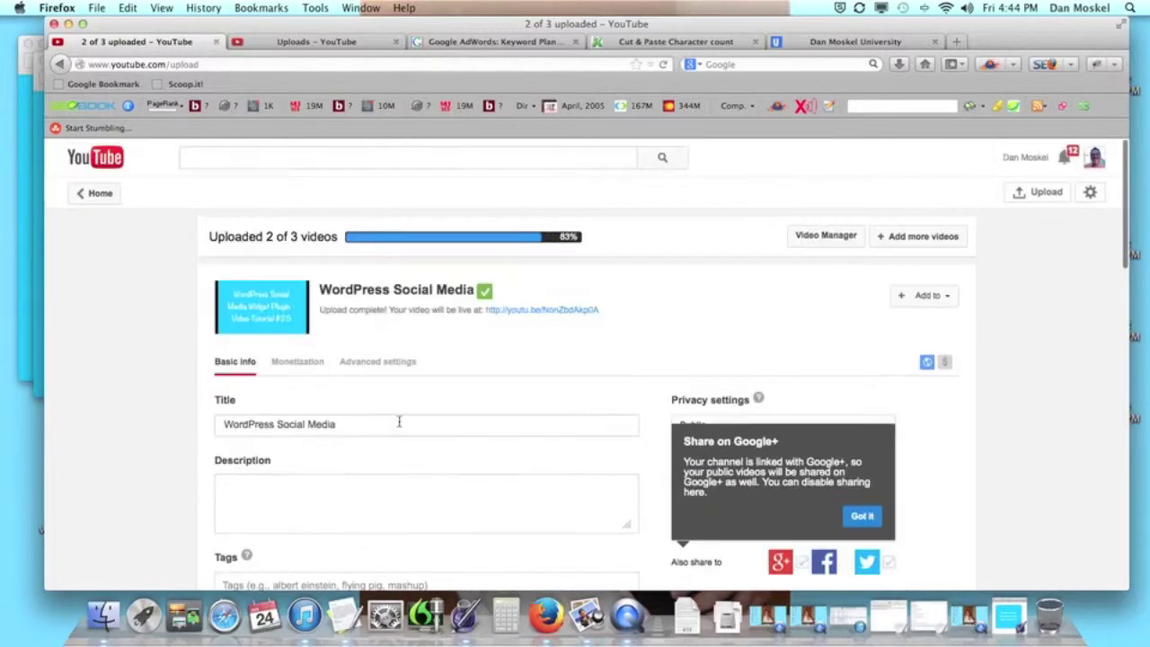
{"action": "left_click", "coordinate": [849, 44]}
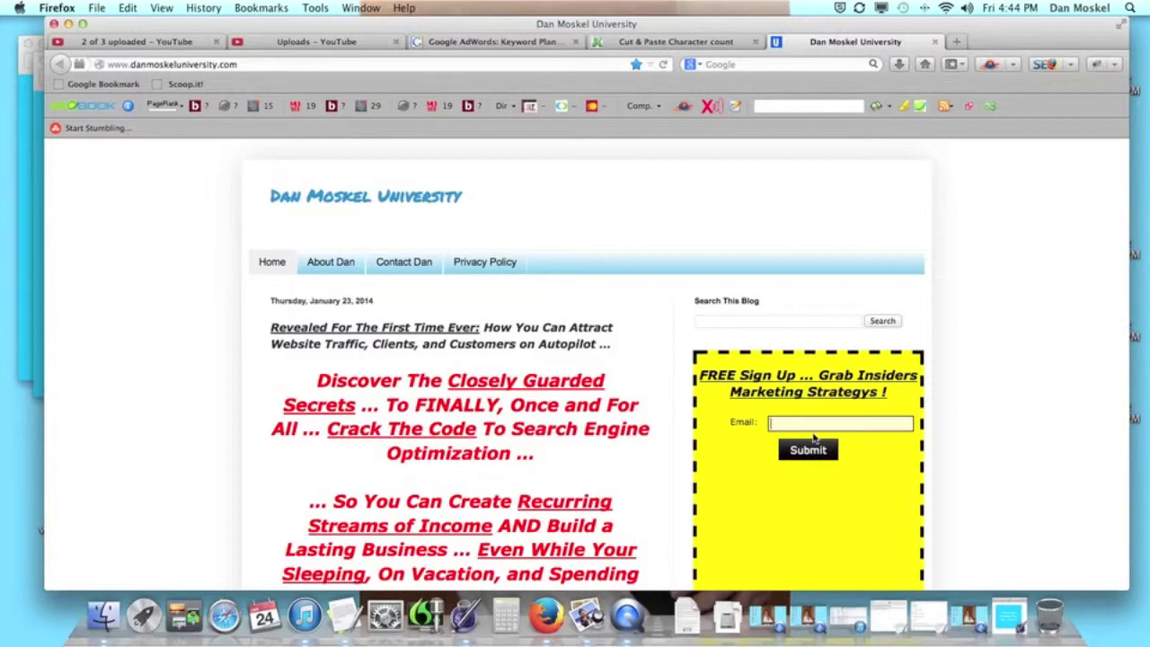
Look at the Video Marketing for Entrepreneurs Amazon page, then return to the author's blog homepage.
{"action": "scroll", "coordinate": [814, 443], "scroll_direction": "down", "scroll_amount": 1}
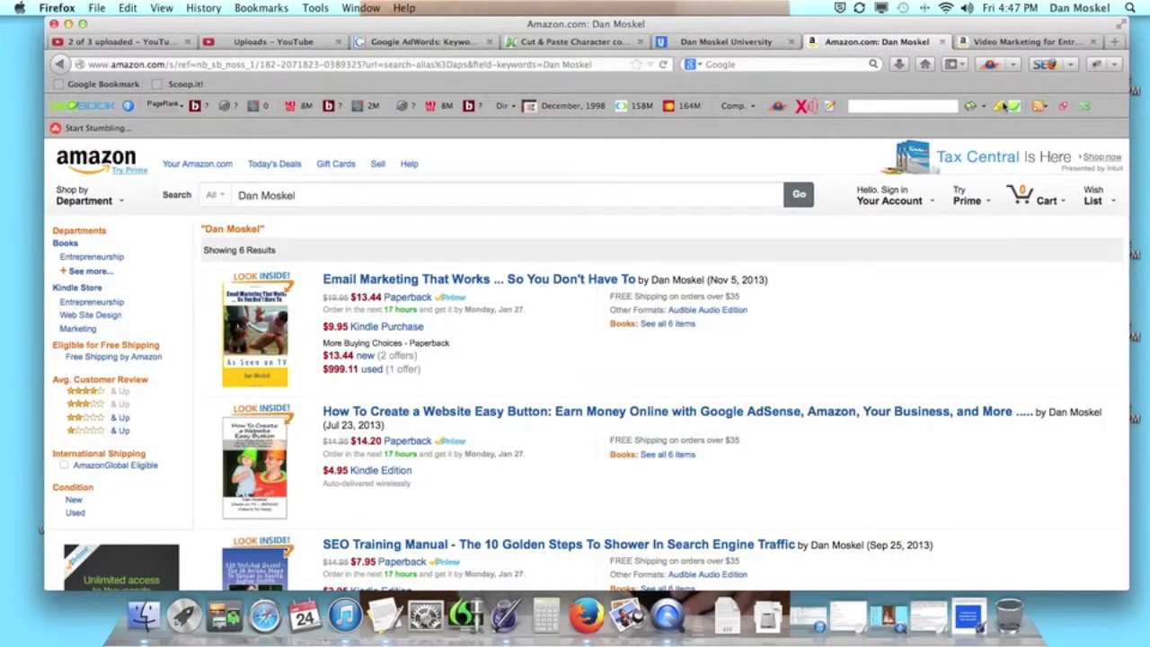
{"action": "left_click", "coordinate": [1050, 43]}
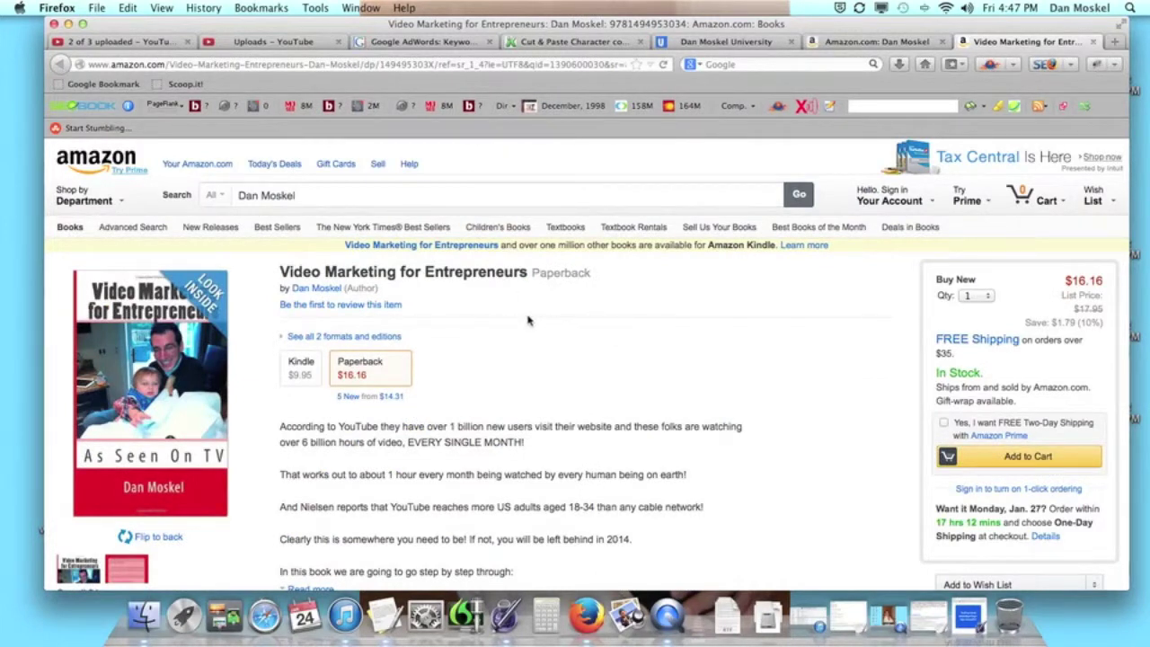
{"action": "left_click", "coordinate": [730, 41]}
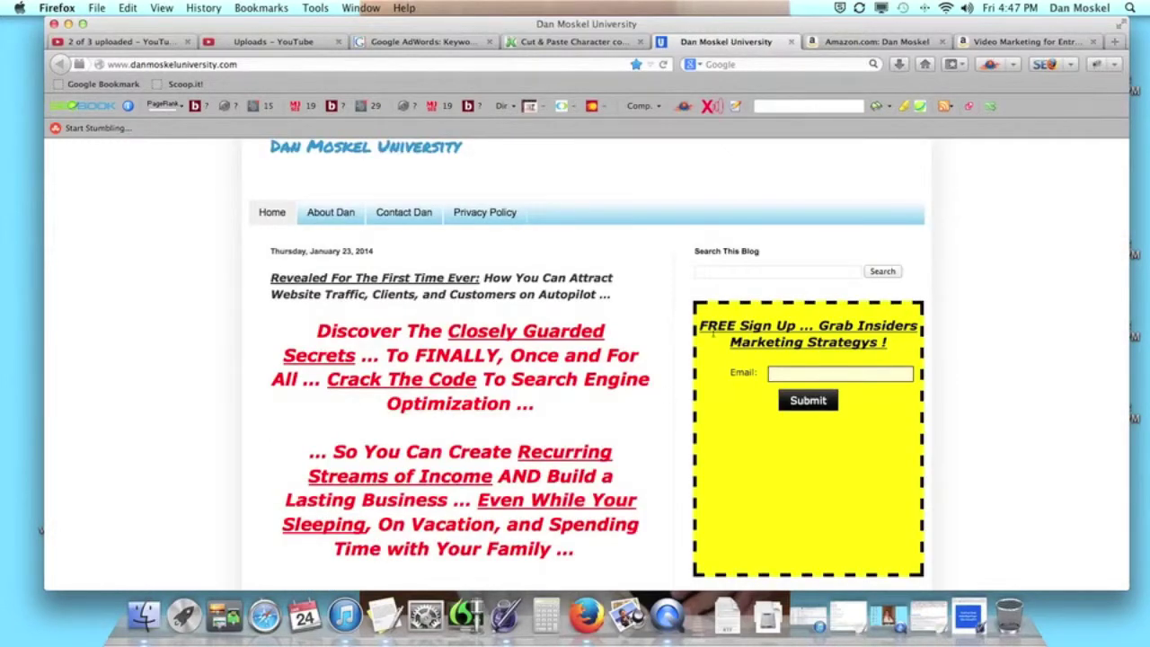